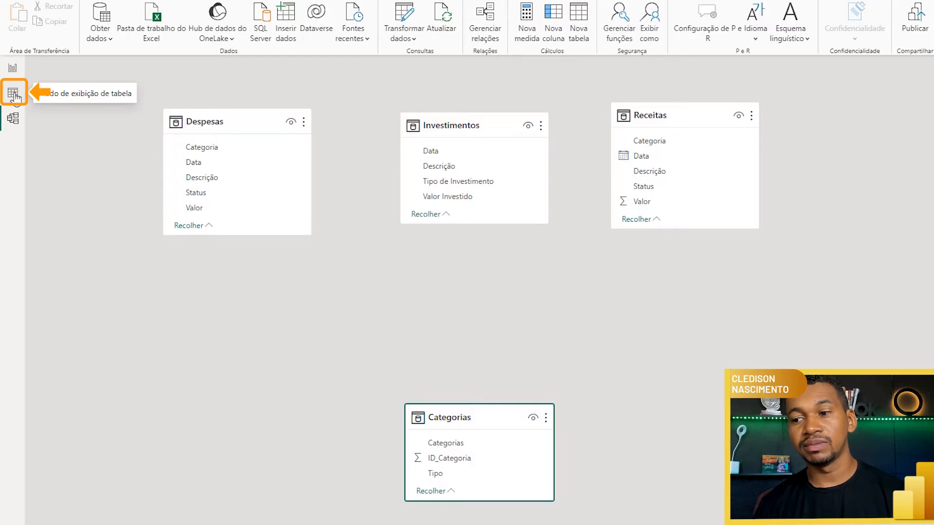
Step: Review the data in the Categorias, Despesas, Receitas and Investimentos tables, noting the category column in Despesas and Receitas
click(14, 93)
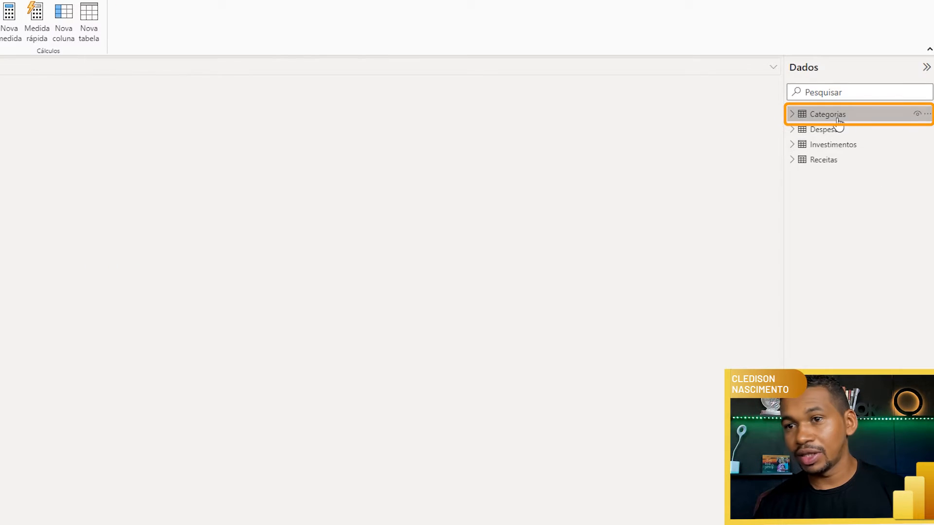
click(114, 88)
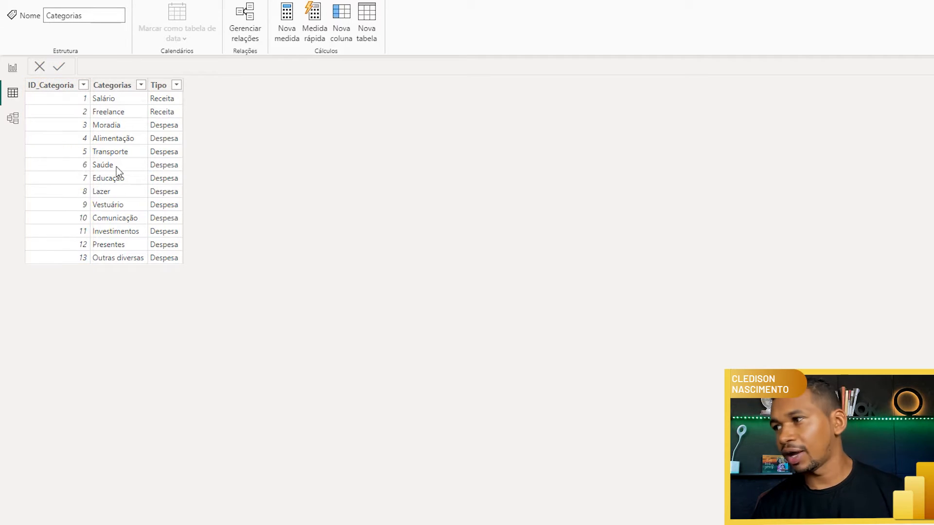
click(830, 176)
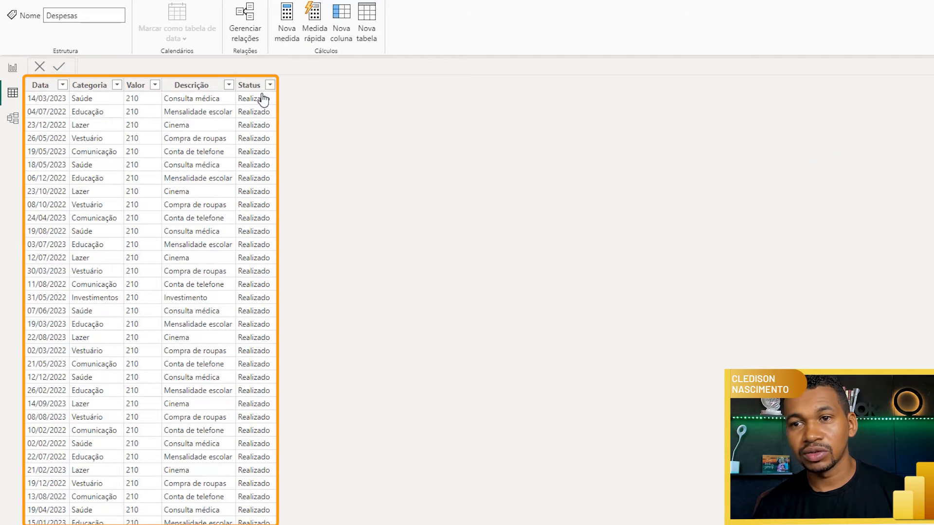
click(89, 86)
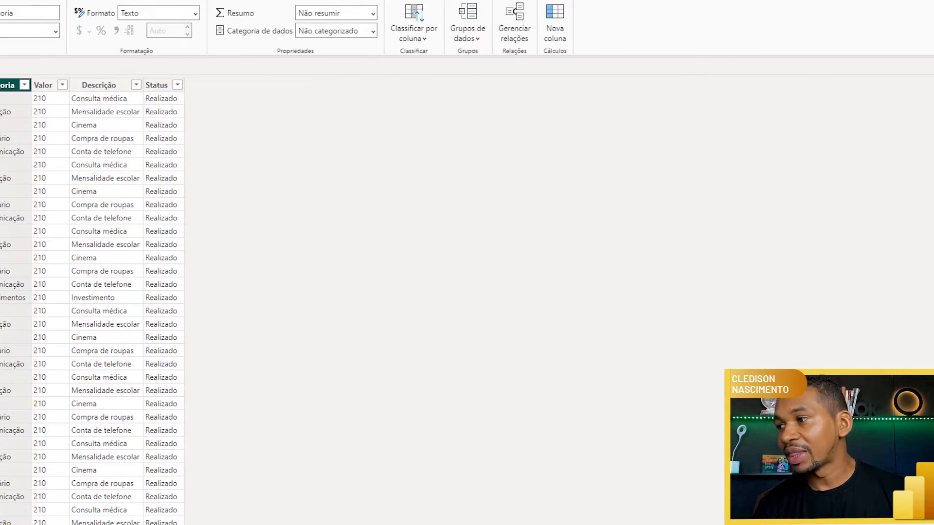
click(829, 284)
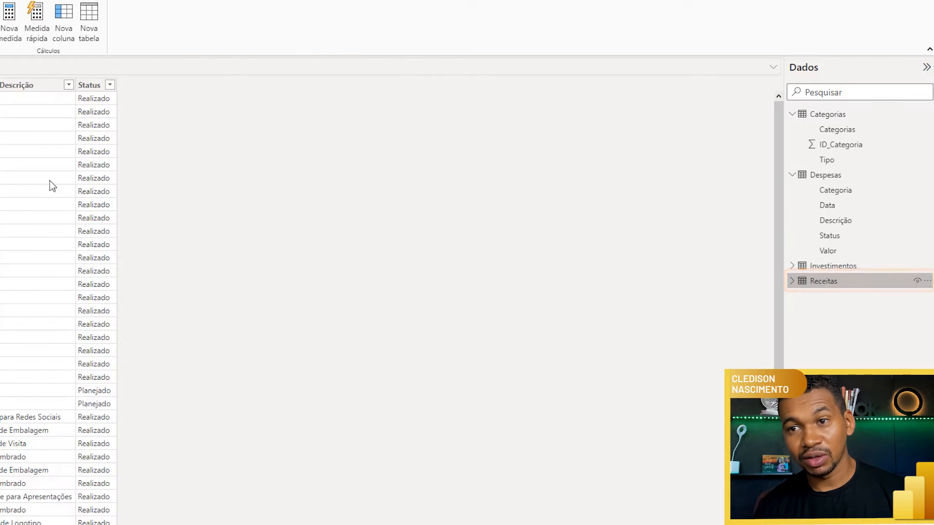
click(190, 92)
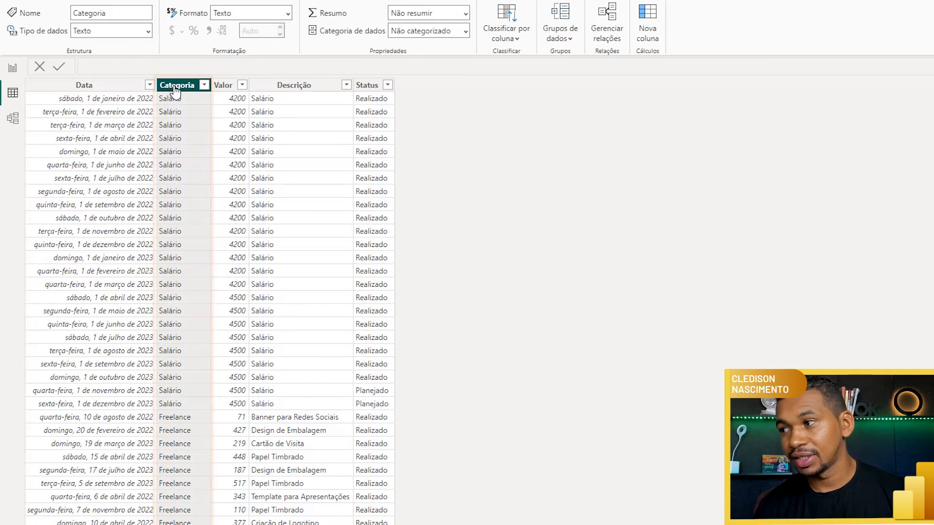
click(843, 267)
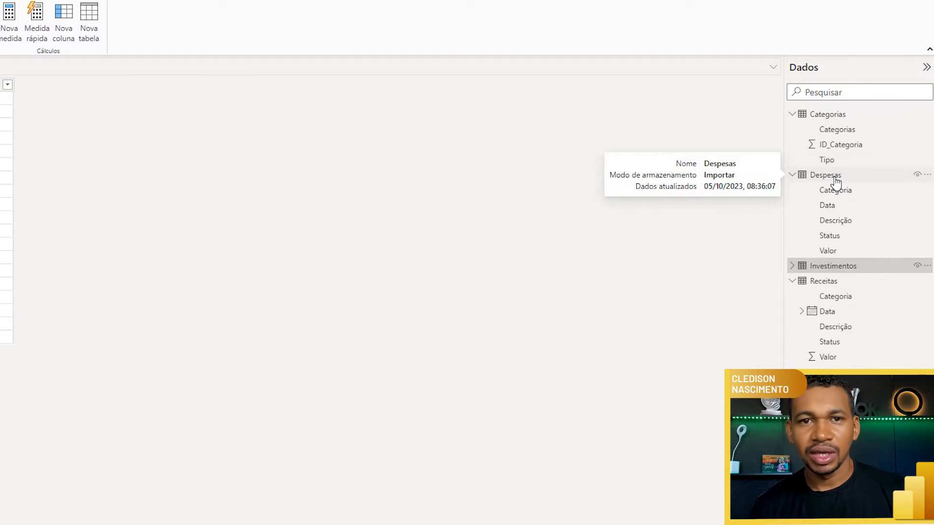
Step: Compare the category column of the Despesas table with those of the Categorias and Receitas tables
click(835, 178)
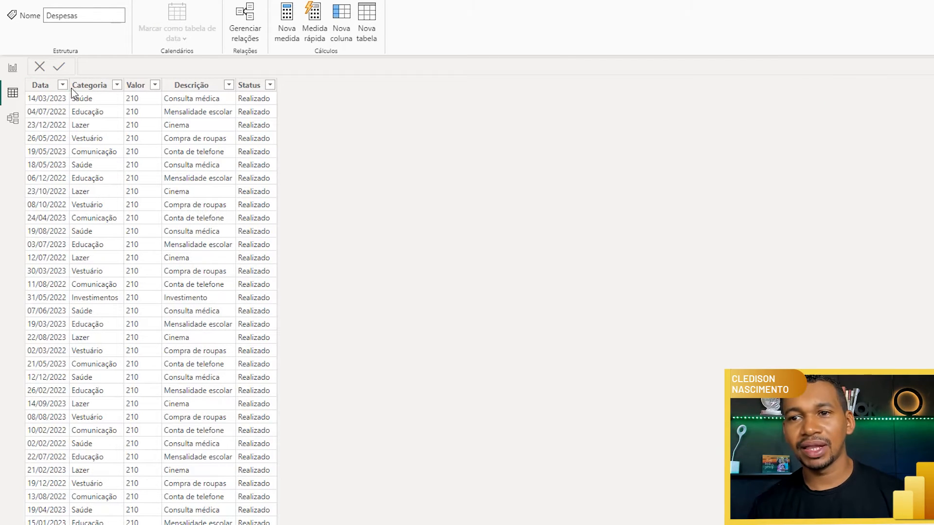
click(100, 89)
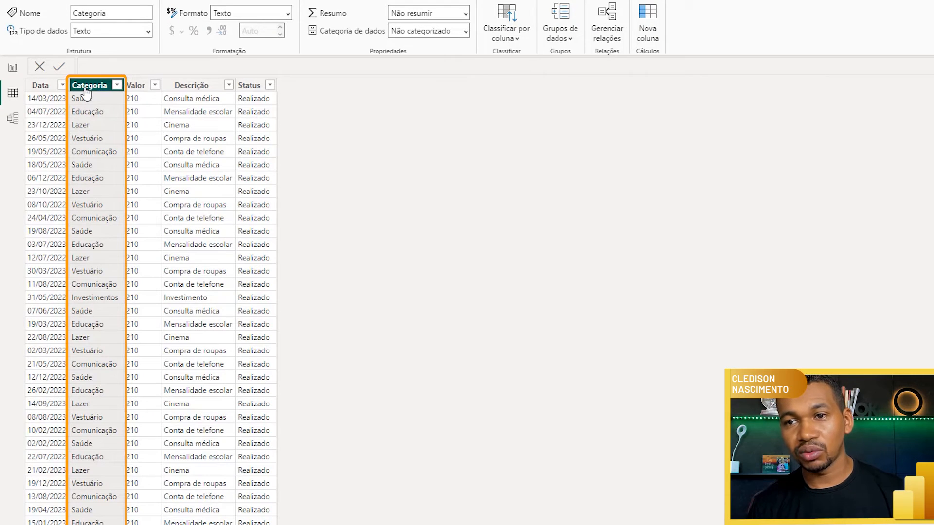
click(829, 115)
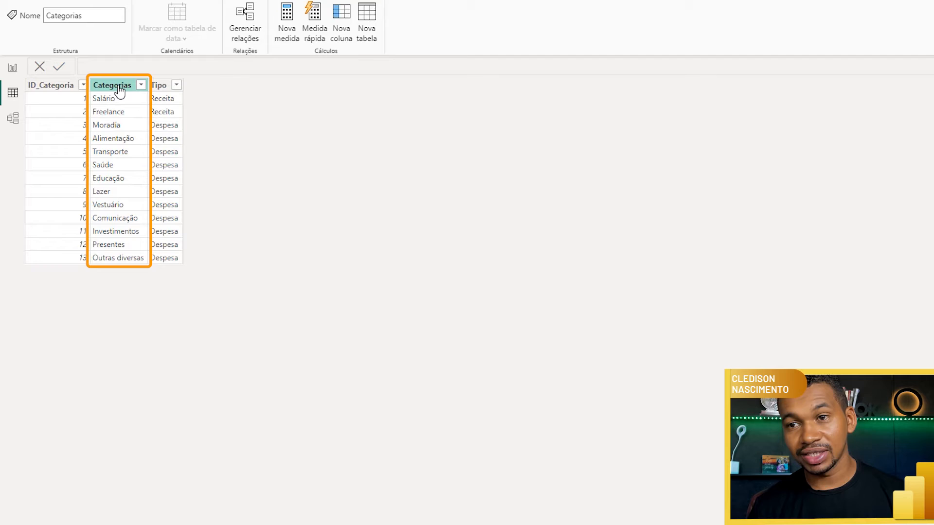
click(119, 91)
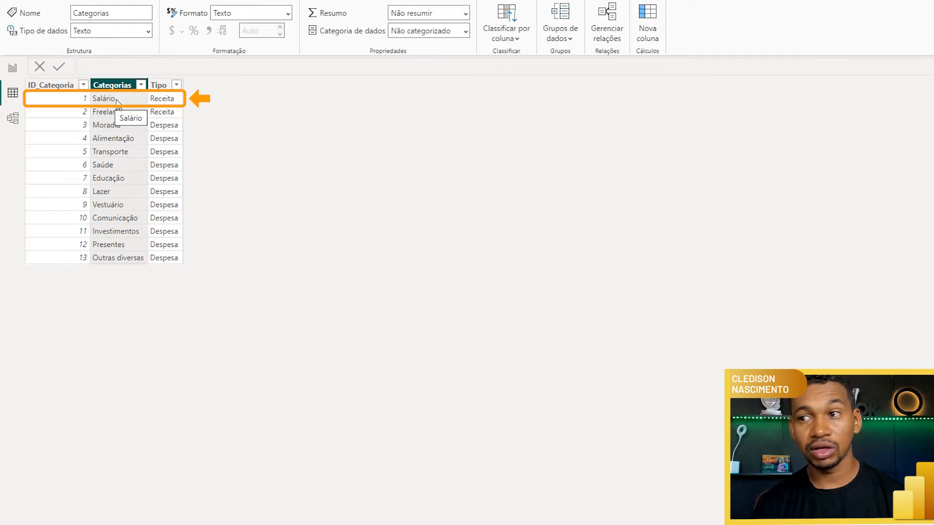
click(824, 282)
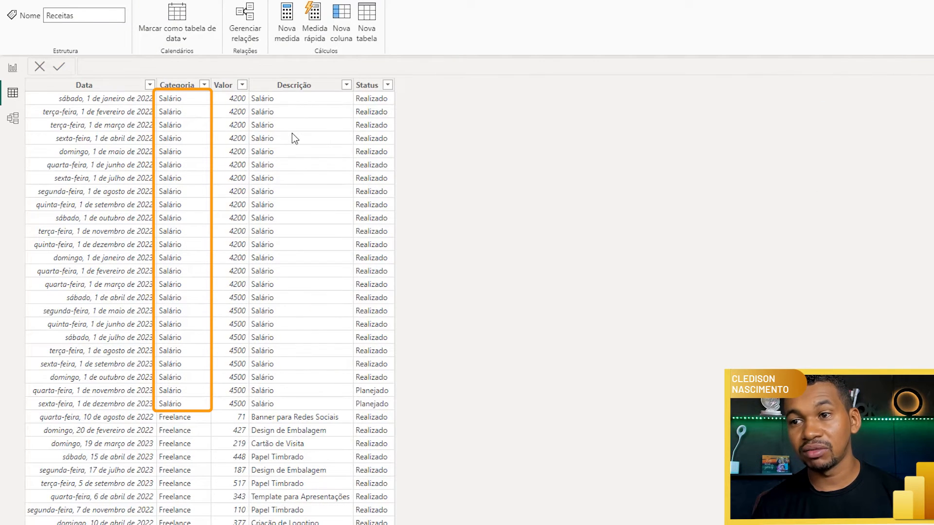
click(293, 134)
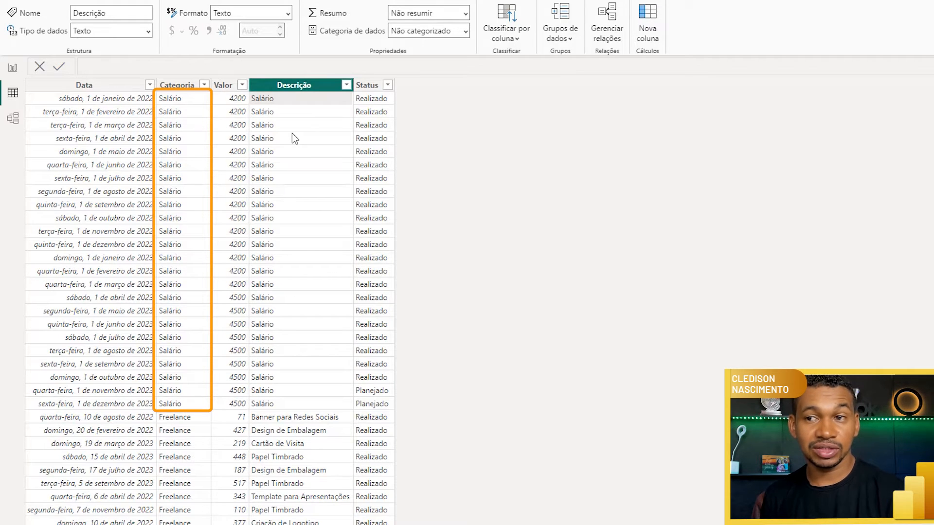
Step: Create a model relationship from the Categorias column of the Categorias table to the Categoria column of Despesas
click(14, 122)
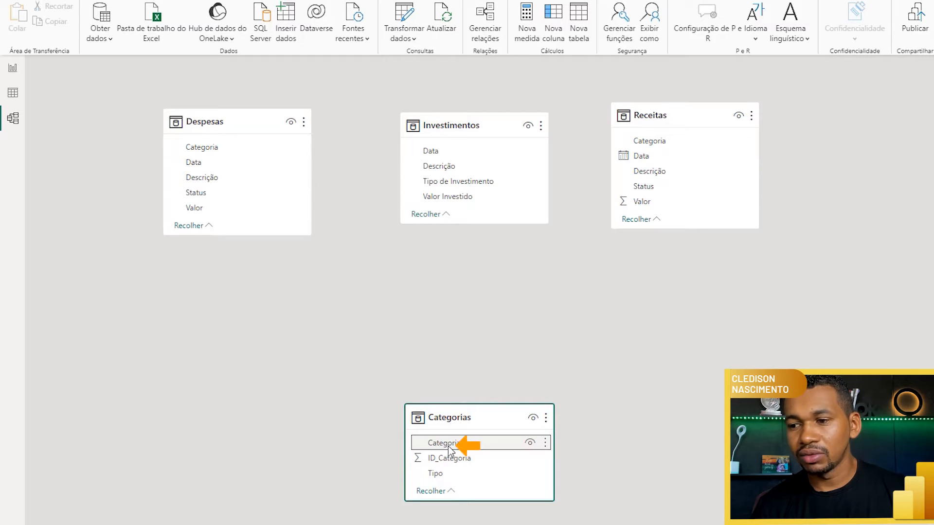
drag(448, 446, 238, 151)
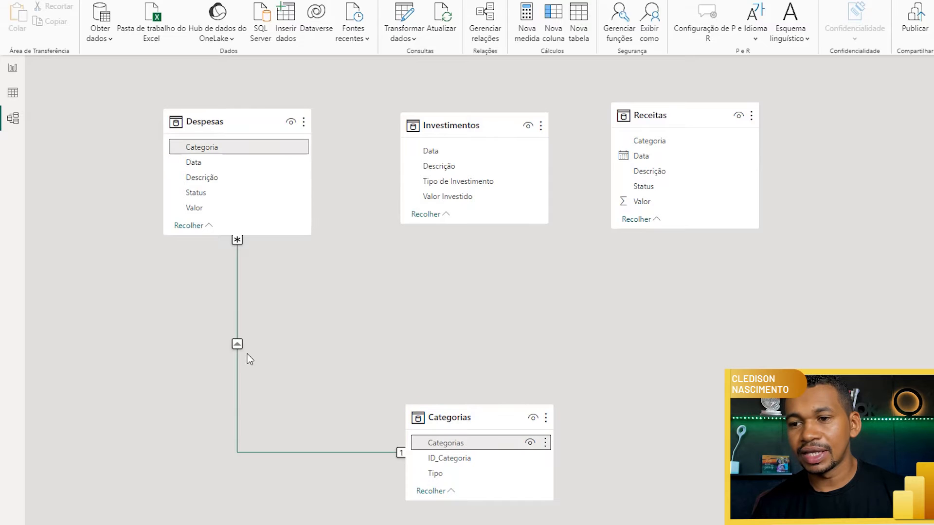
click(238, 343)
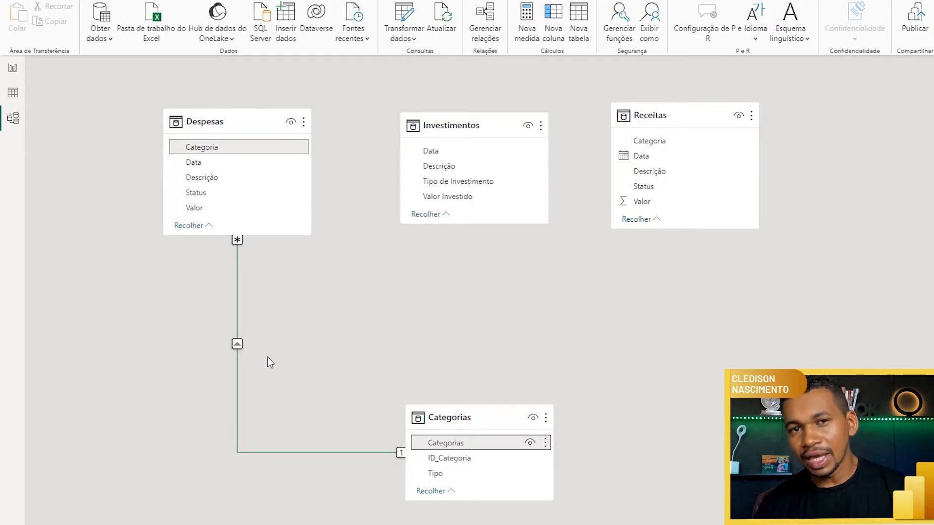
click(387, 462)
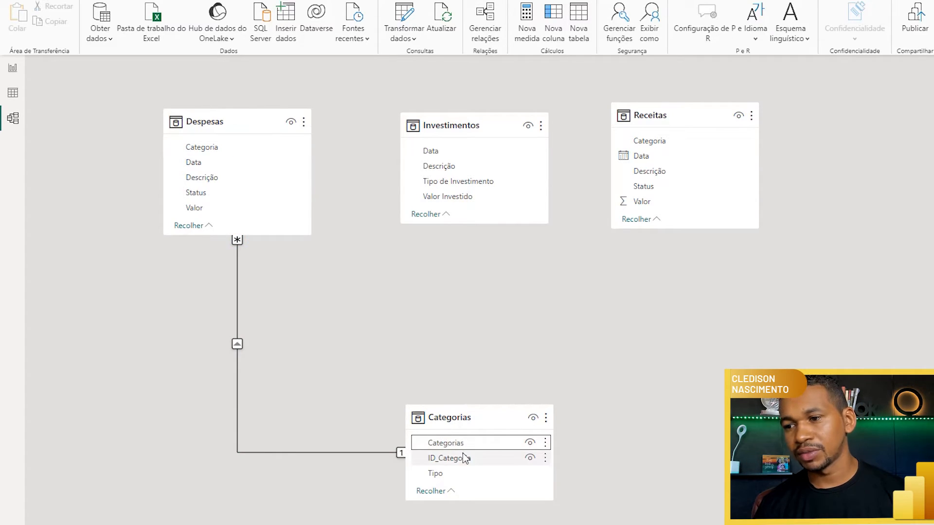
Step: Relate the Categorias column of the Categorias table to the Categoria column of the Receitas table
drag(446, 446, 683, 146)
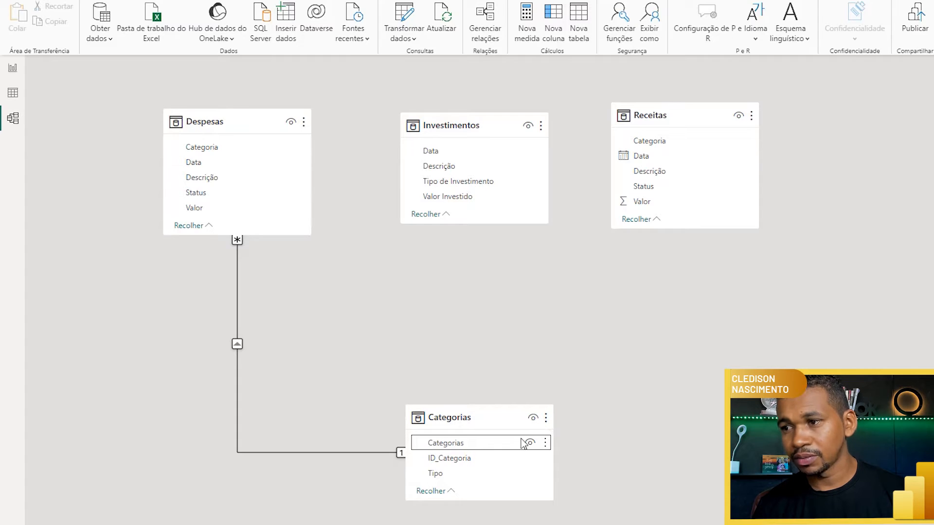
click(434, 415)
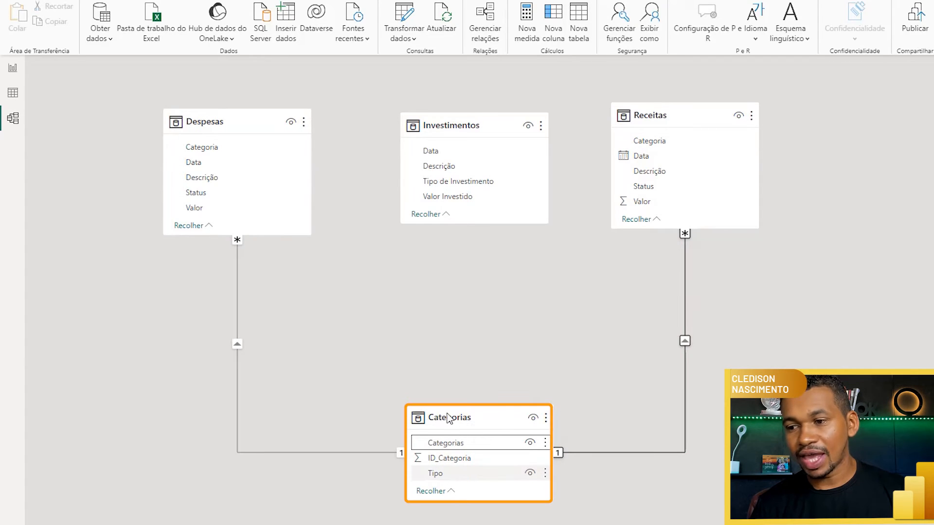
ctrl+click(674, 101)
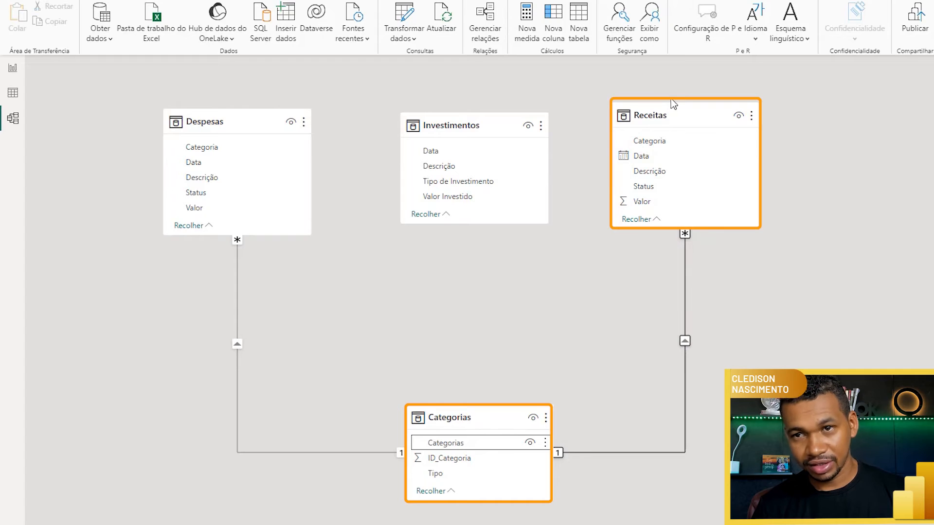
Step: Examine the report matrix that shows the sum of Valor for each category
click(14, 70)
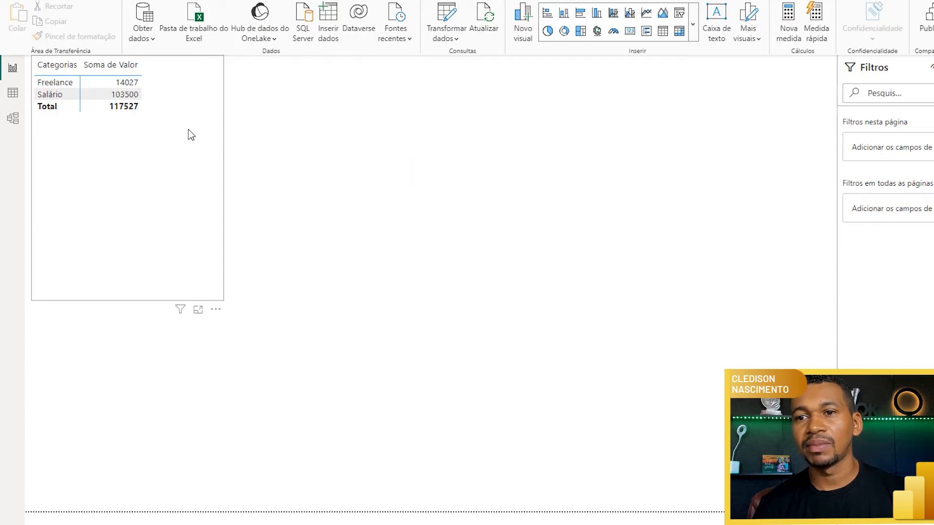
click(218, 194)
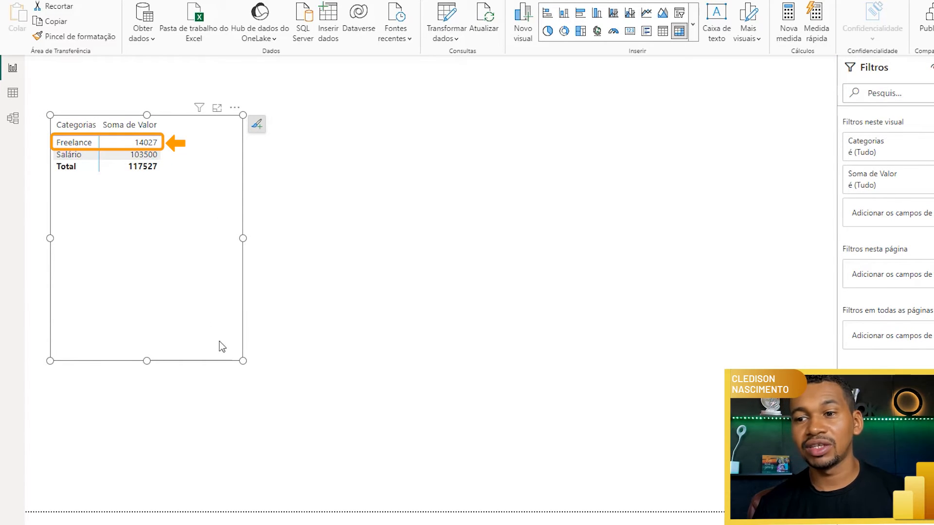
click(366, 233)
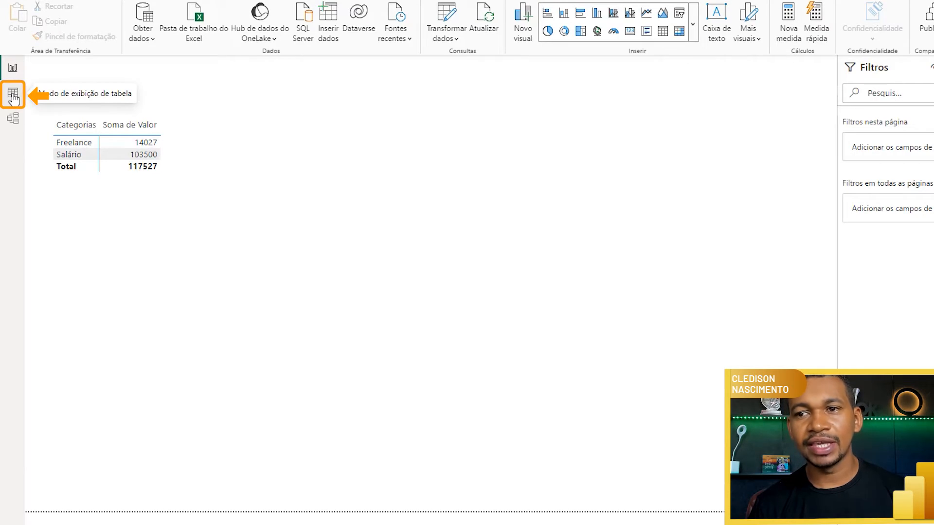
Step: Format the Data column of the Receitas table as *14/03/2001 (Short Date)
click(13, 97)
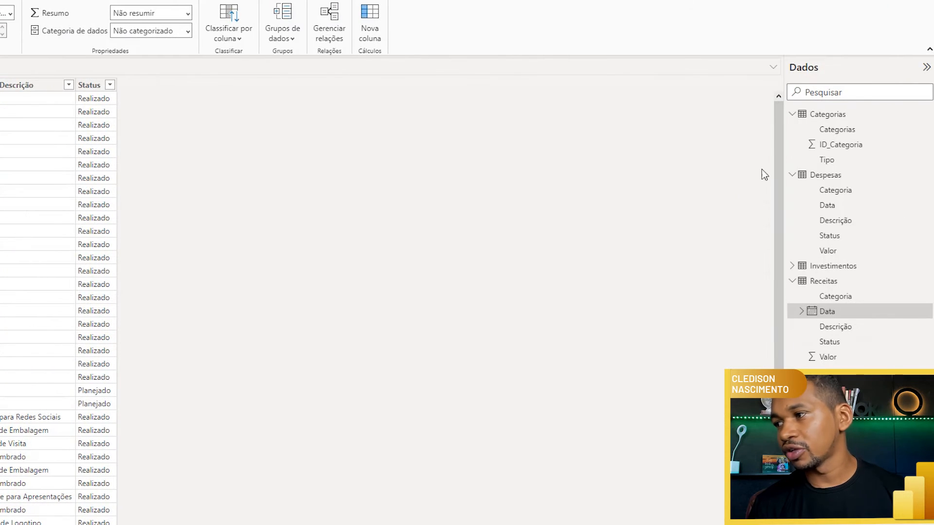
click(823, 281)
click(115, 85)
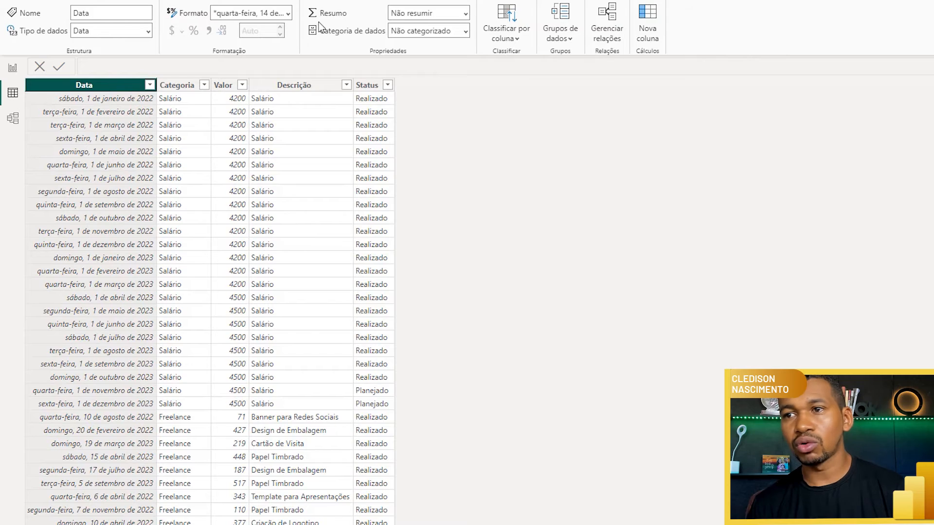
click(288, 14)
click(267, 47)
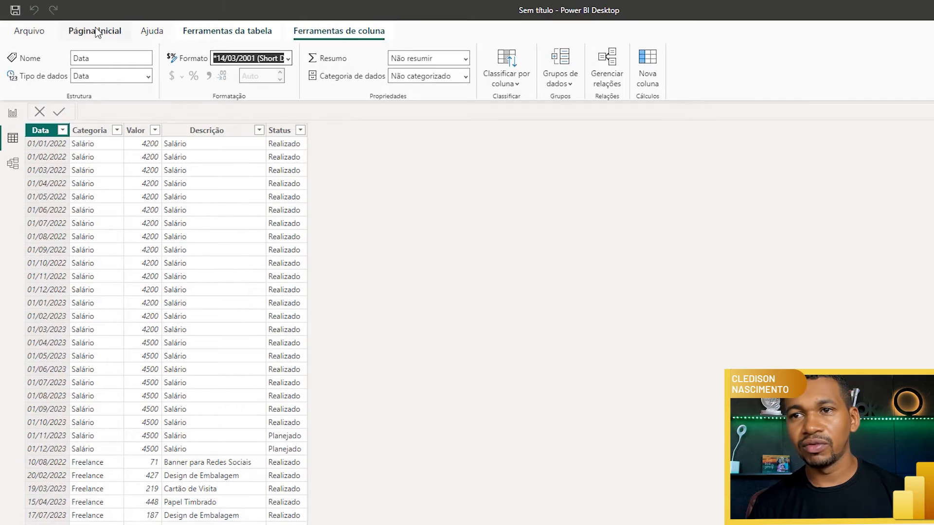
Step: Create a new calculated table and name it Calendario in its DAX expression
click(95, 31)
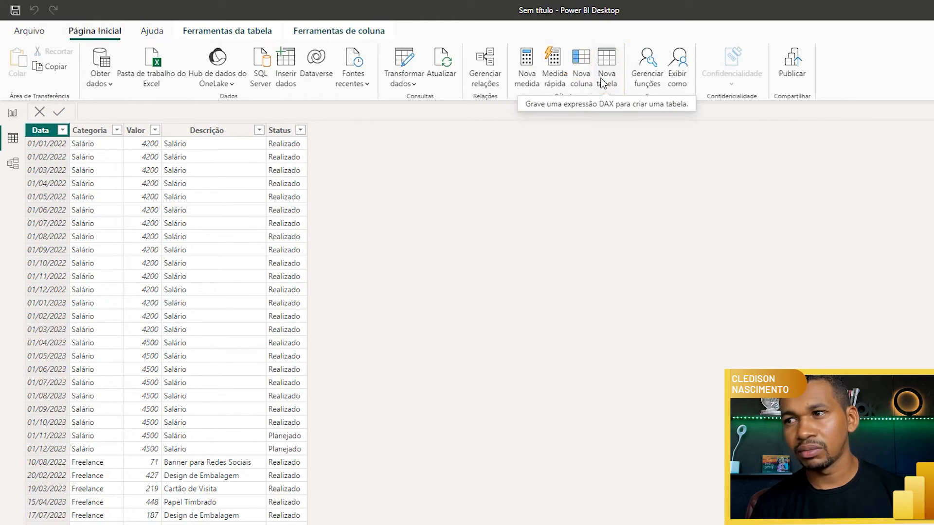
click(606, 62)
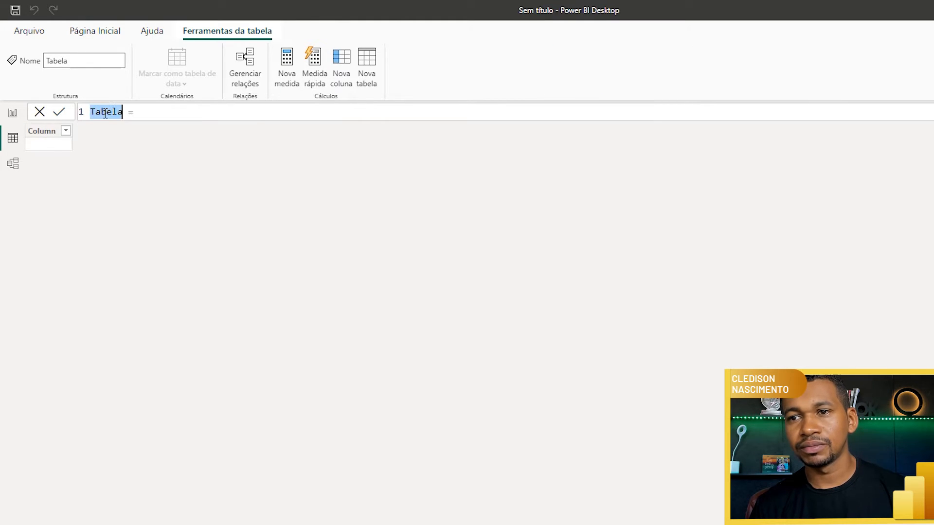
scroll(105, 114, up, 3)
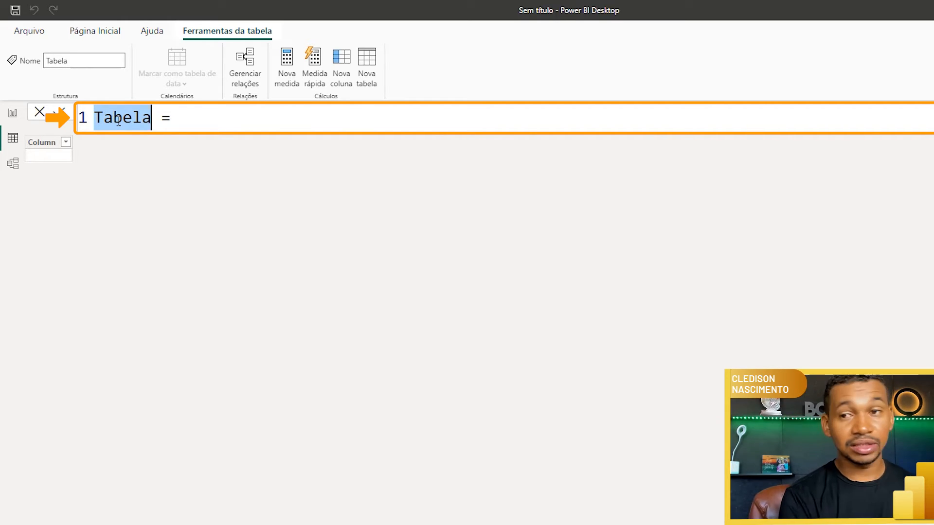
text(Calendario)
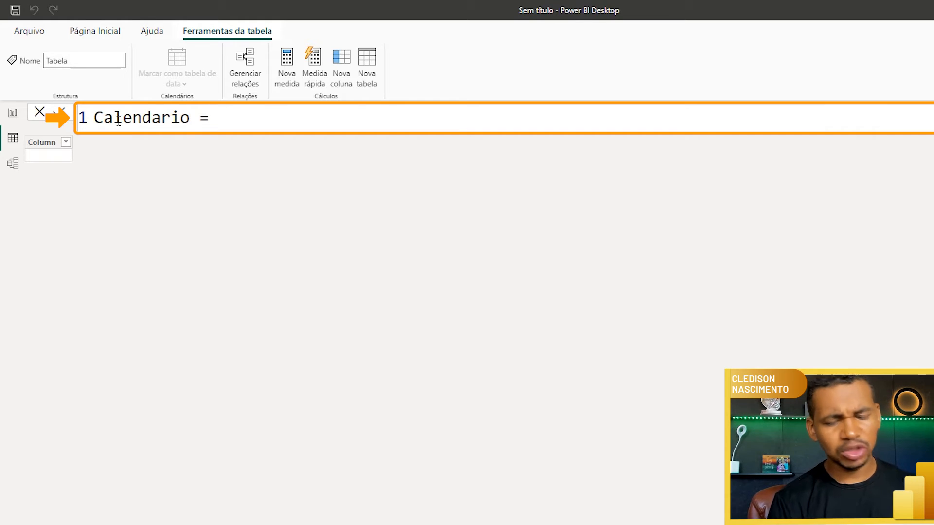
Step: Start the Calendario table's expression with the CALENDAR function
key(End)
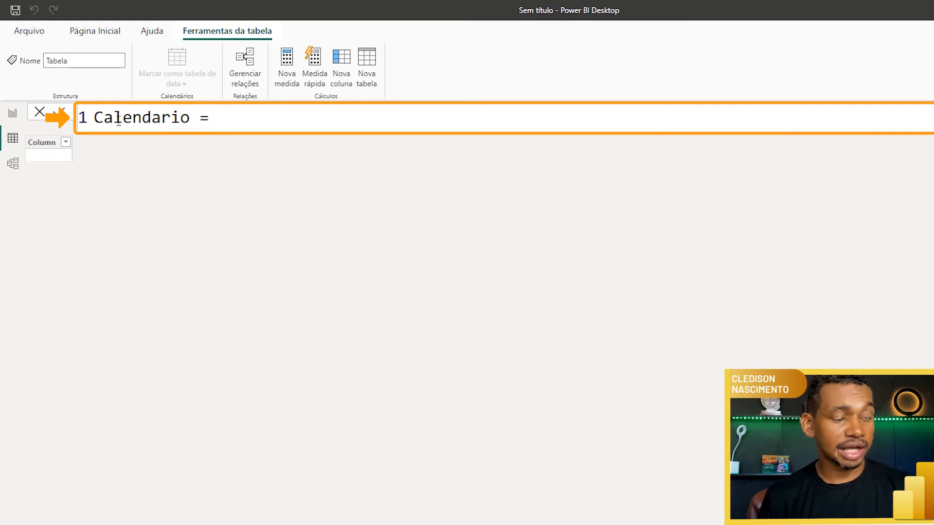
text(cale)
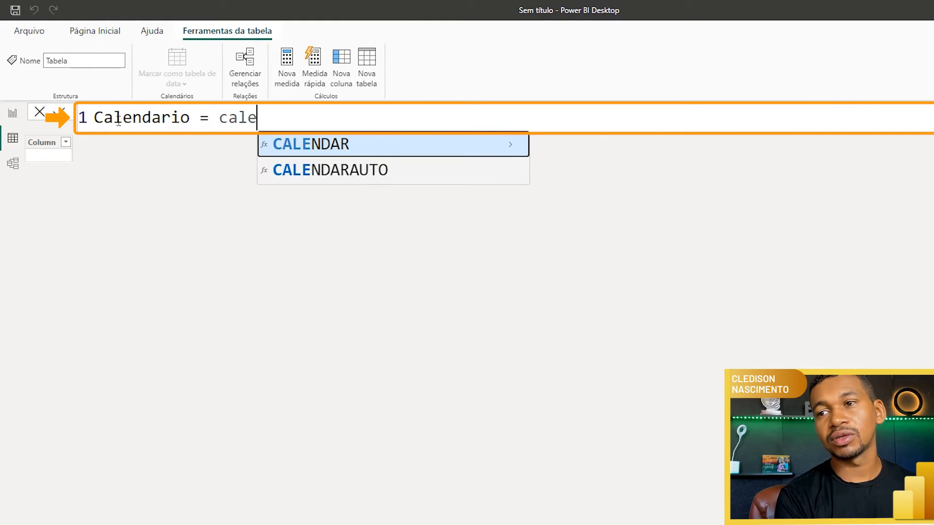
key(Tab)
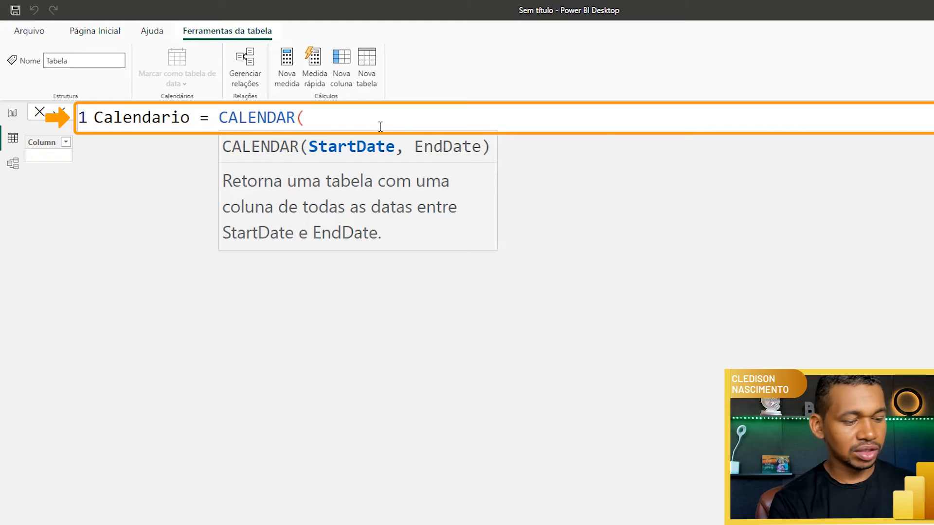
Step: Enter MIN(Receitas[Data]) as the start date of the CALENDAR function
text(min)
key(Tab)
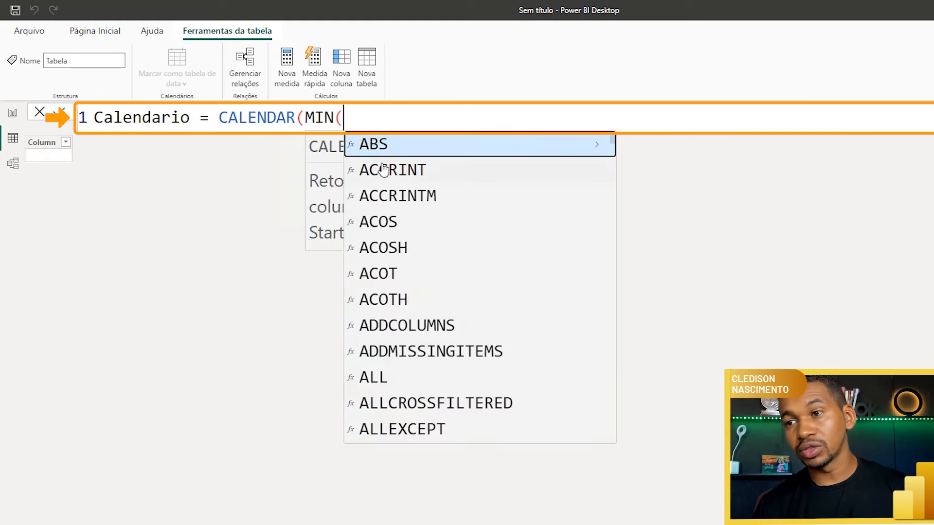
key(Escape)
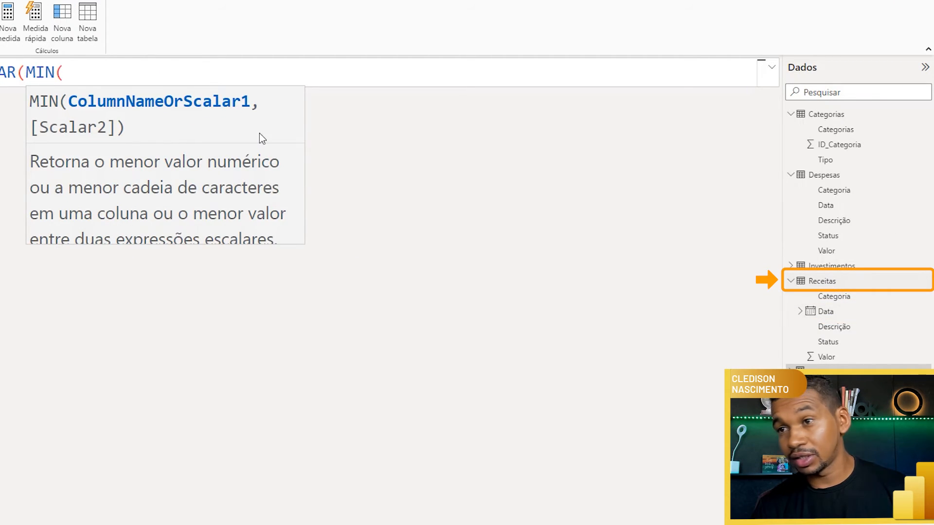
text(data)
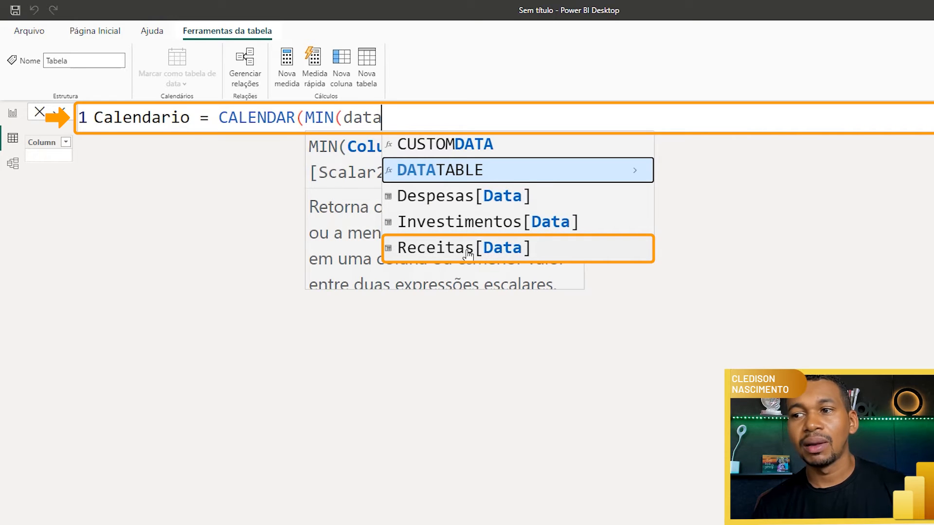
click(436, 249)
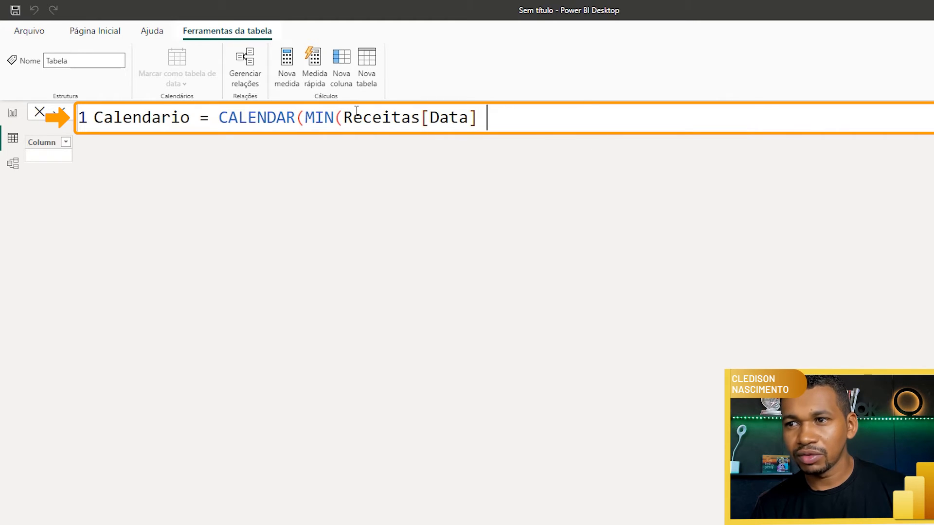
drag(429, 119, 470, 118)
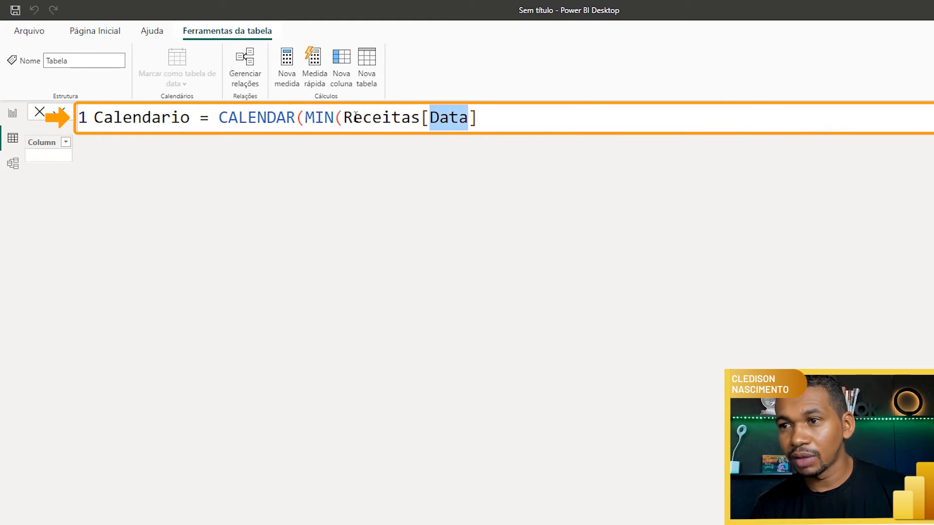
drag(344, 118, 419, 118)
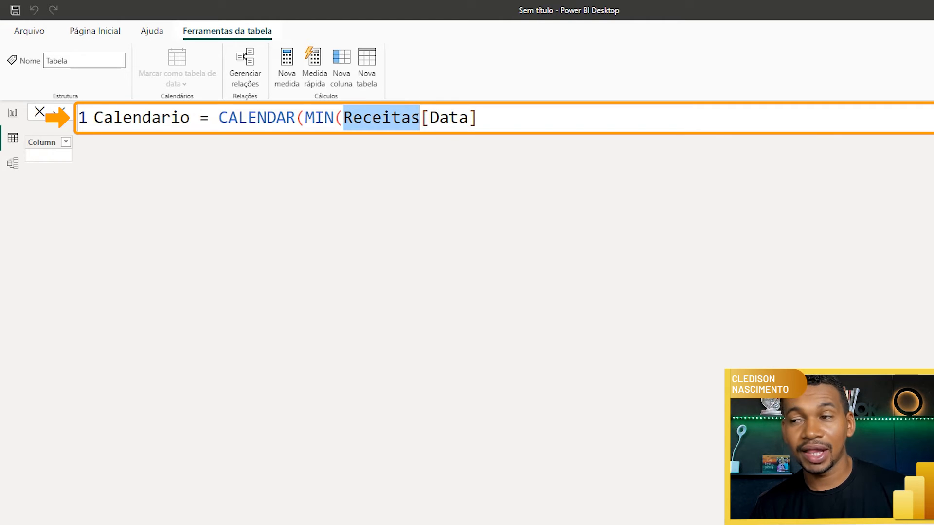
click(493, 120)
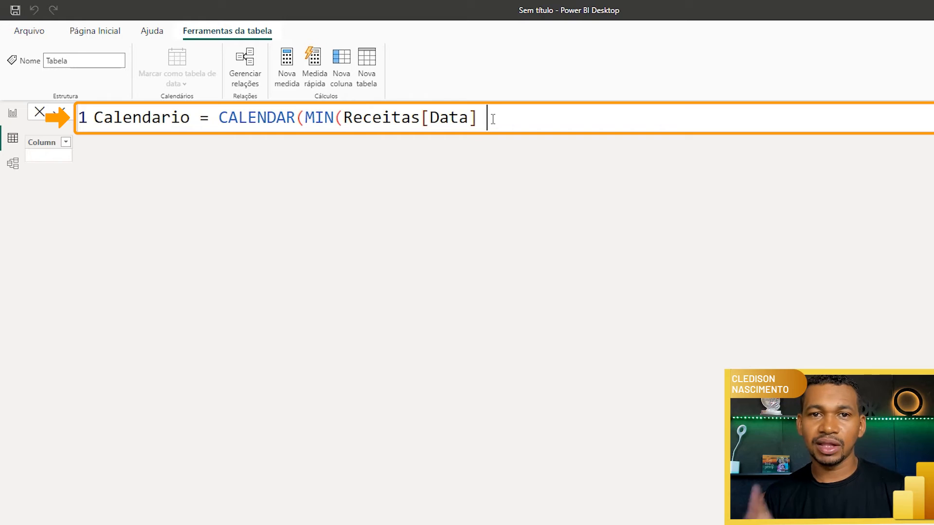
key(BackSpace)
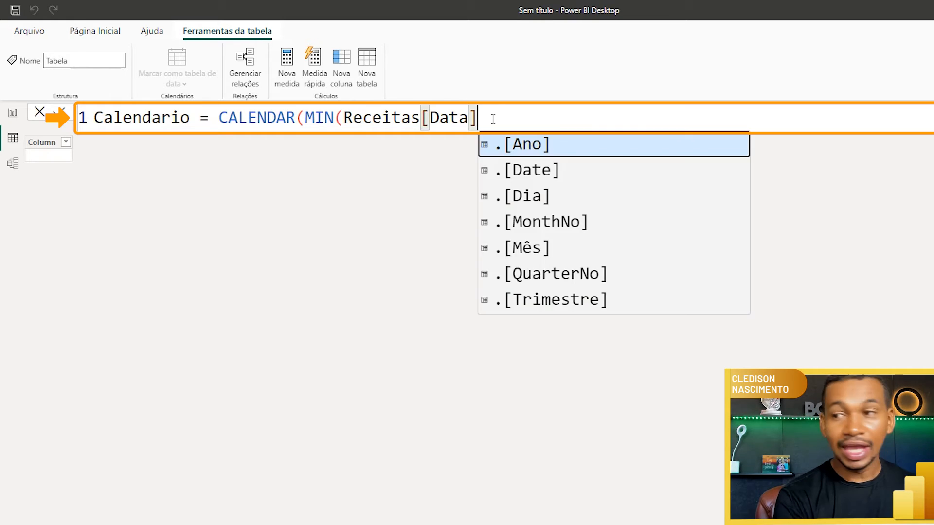
text())
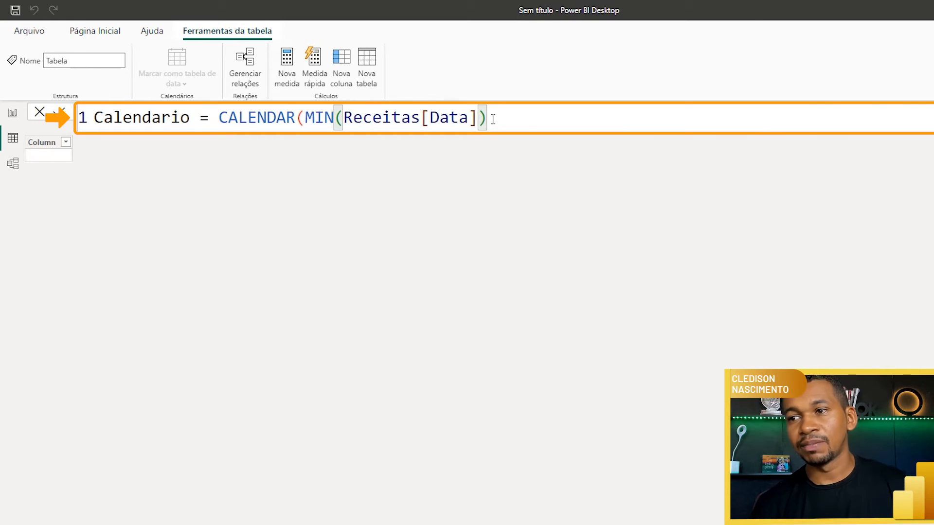
drag(305, 118, 489, 118)
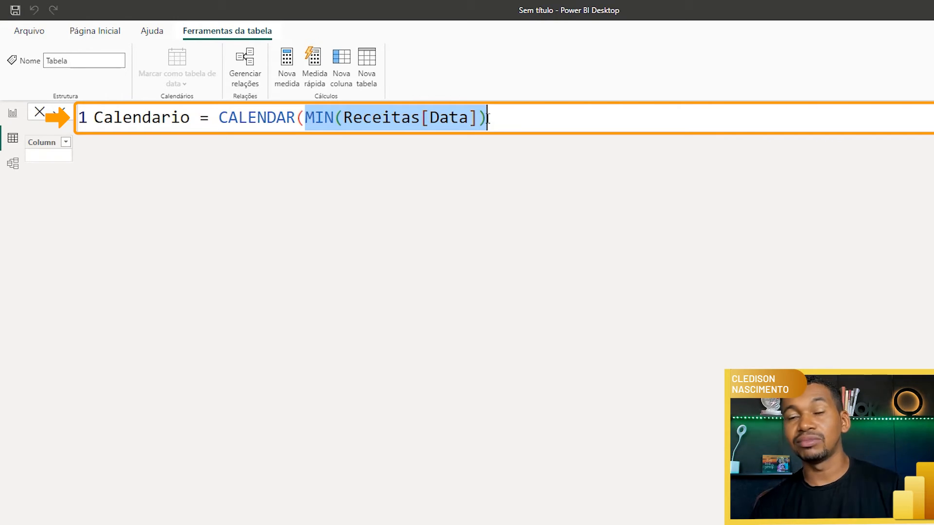
click(498, 121)
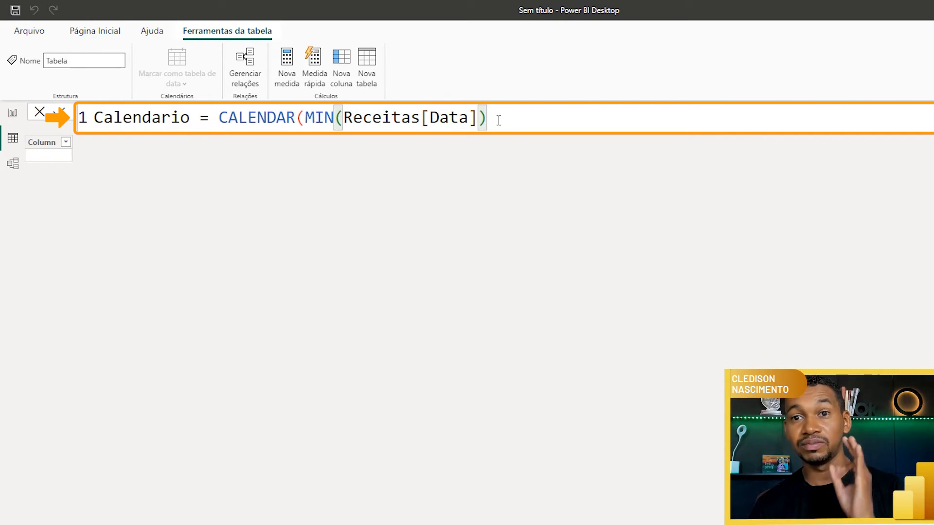
Step: Enter MAX(Receitas[Data]) as the end date of the CALENDAR function and commit the Calendario table's expression
text(,)
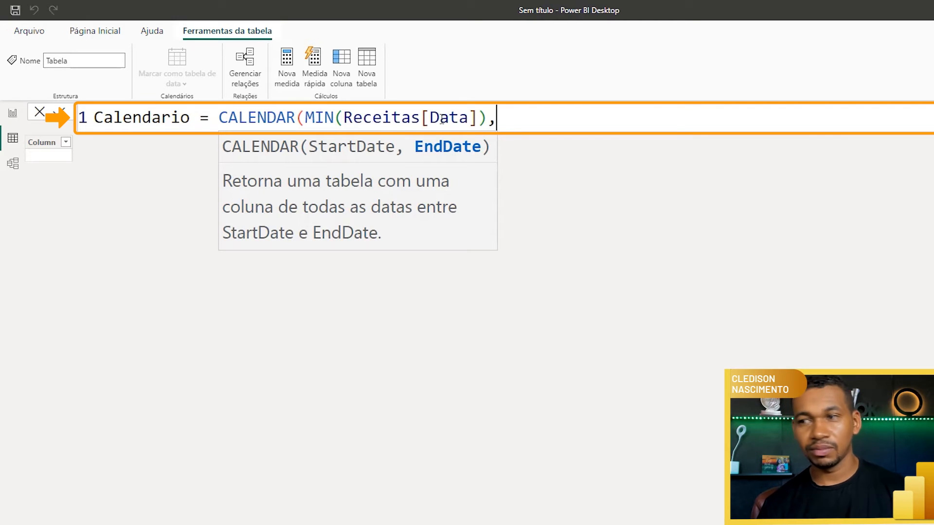
text(max)
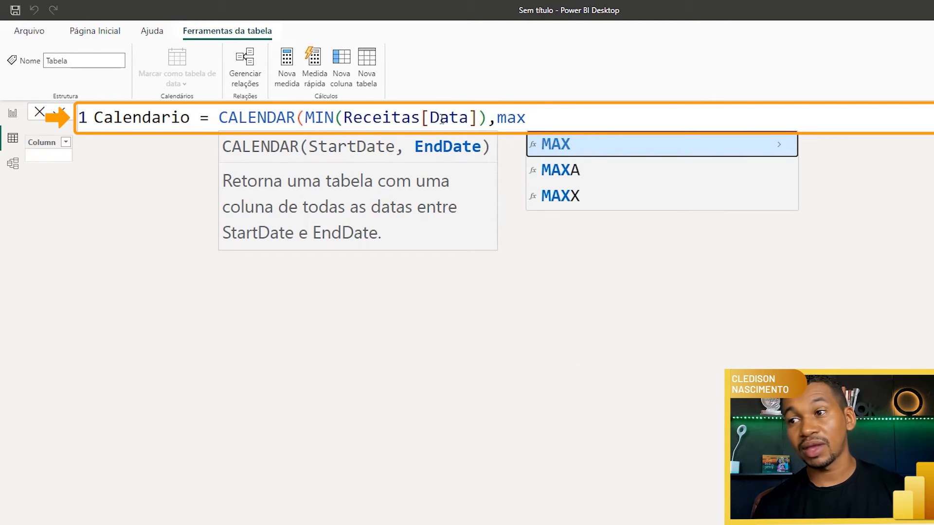
key(Tab)
text(rec)
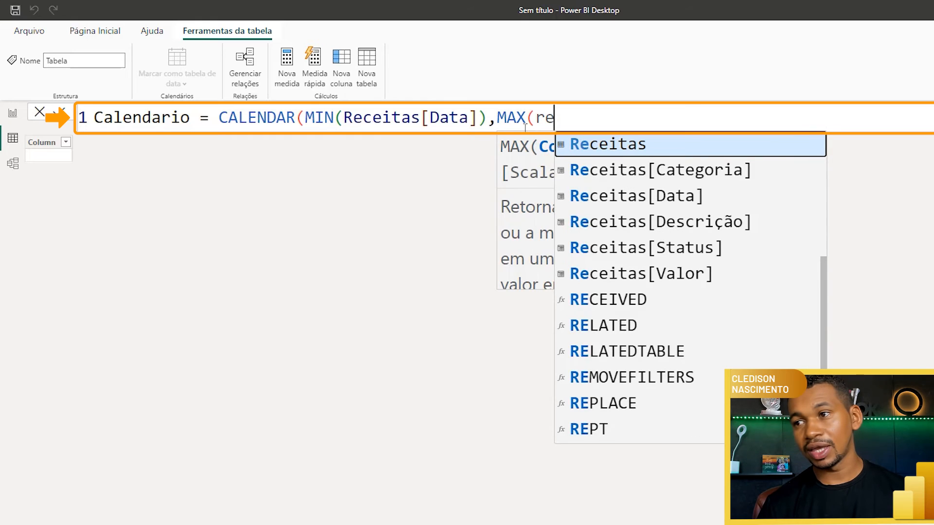
click(686, 204)
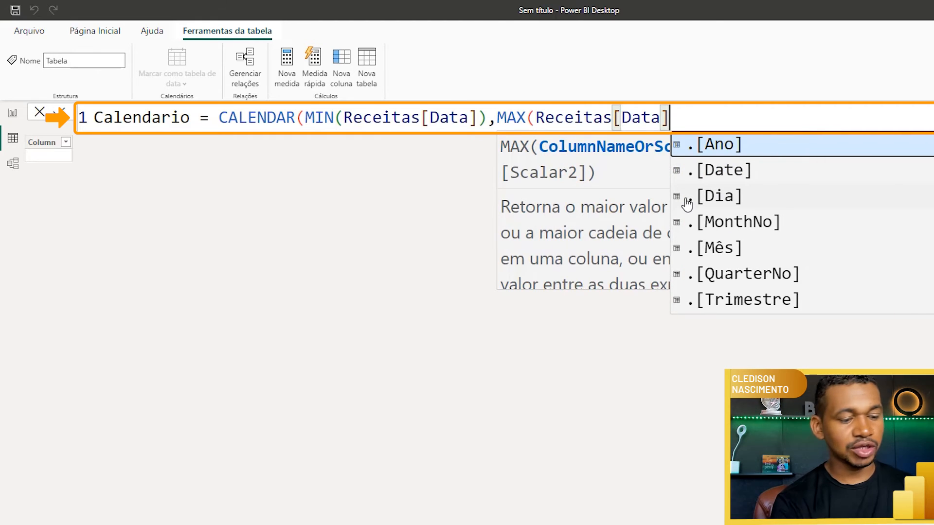
text()))
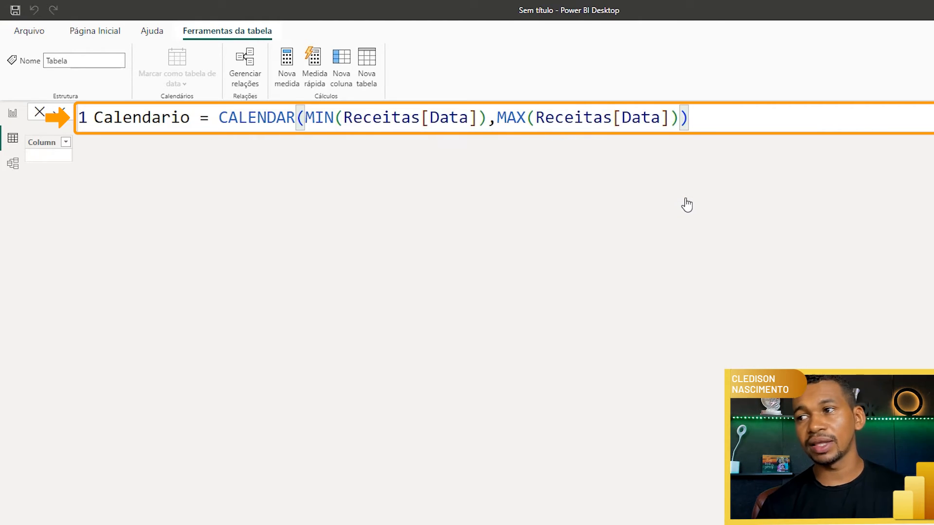
click(673, 117)
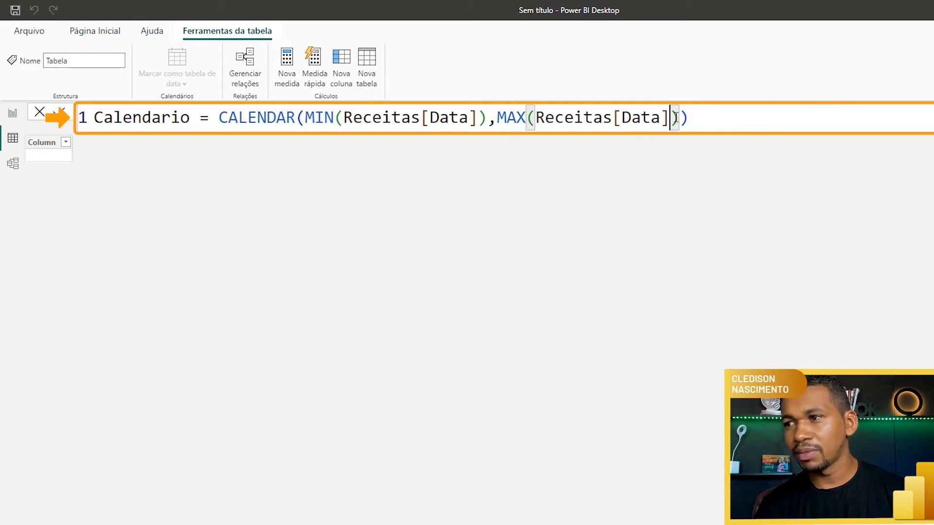
key(shift+Right)
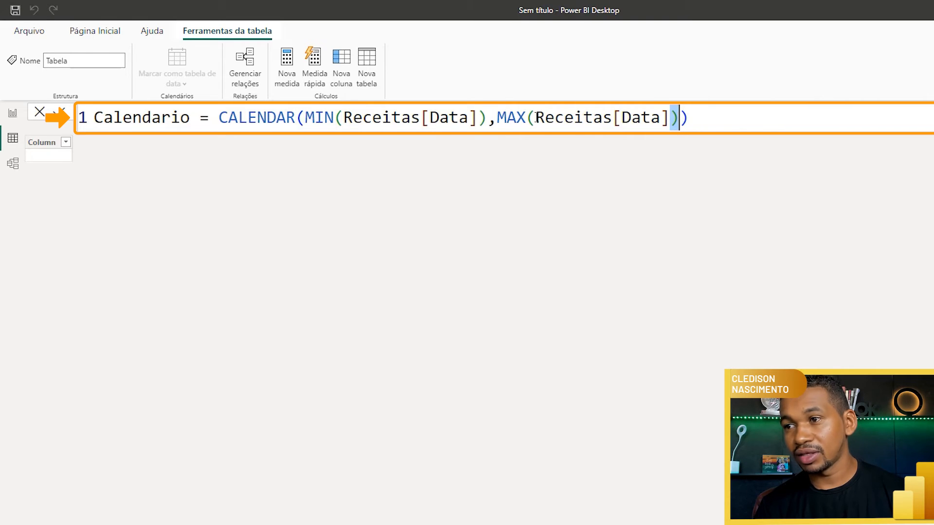
click(685, 118)
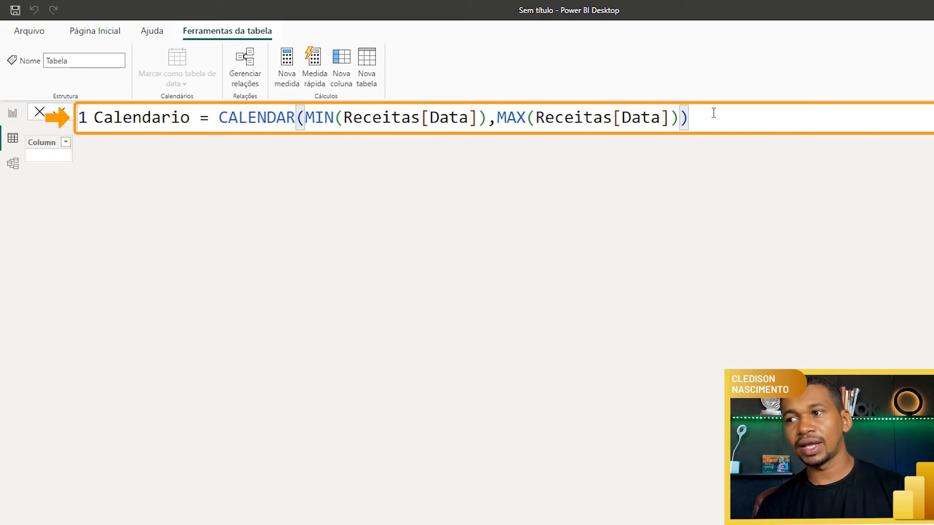
key(Return)
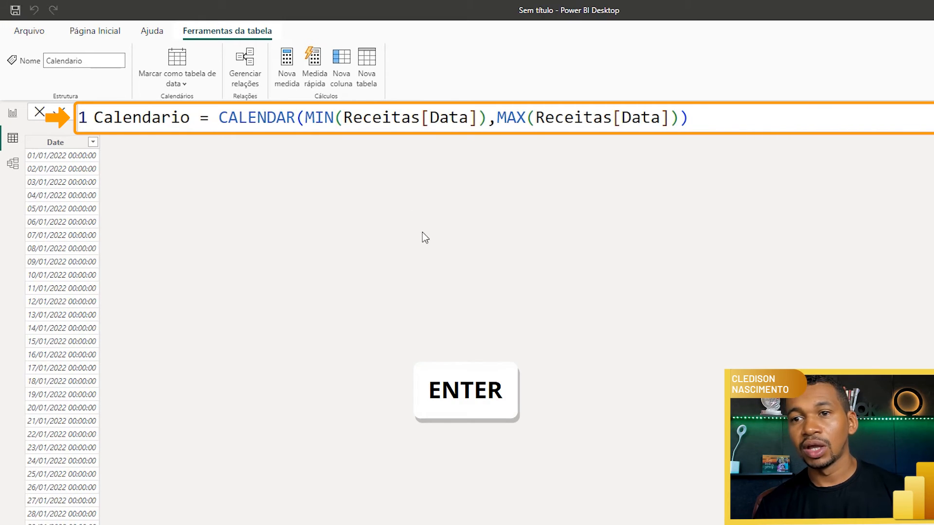
Step: Rename the Date column of the Calendario table as Data
click(71, 144)
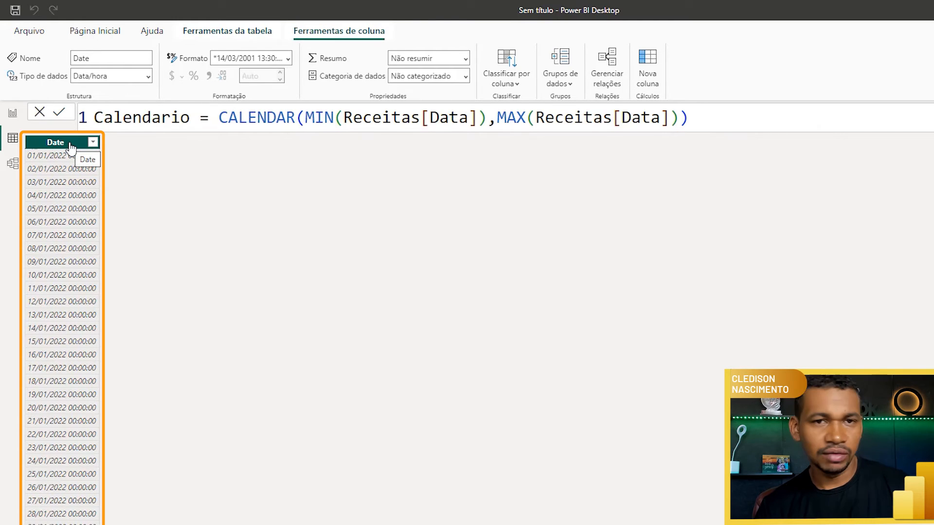
double_click(71, 142)
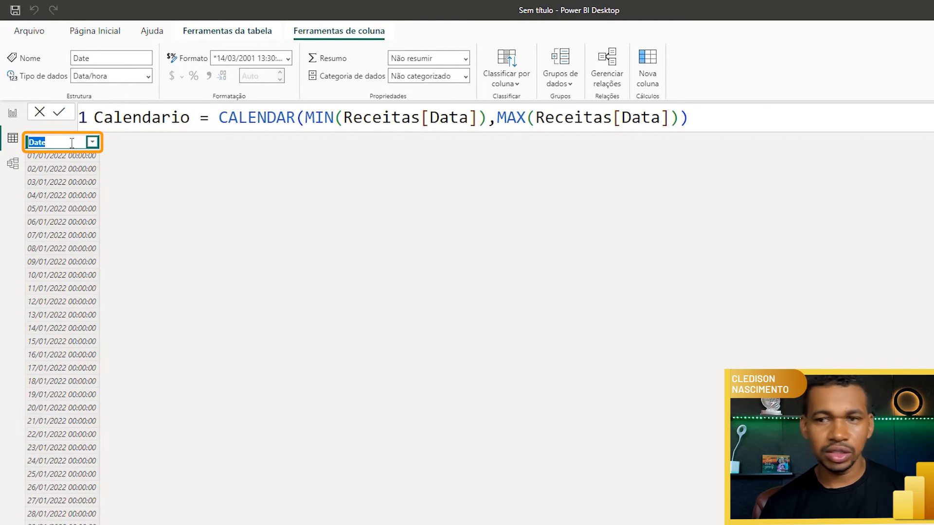
text(Data)
key(Return)
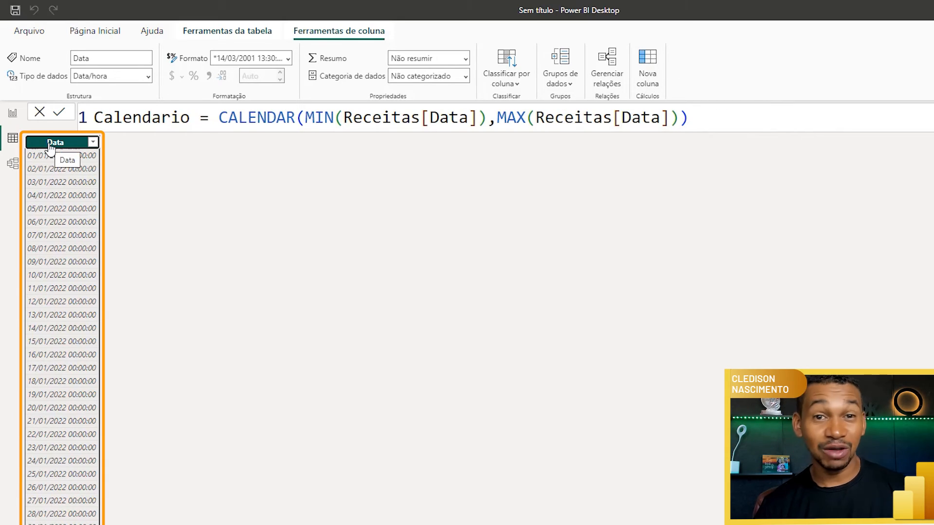
Step: Add a calculated column to the Calendario table with the expression Ano = YEAR(Calendario[Data])
click(646, 62)
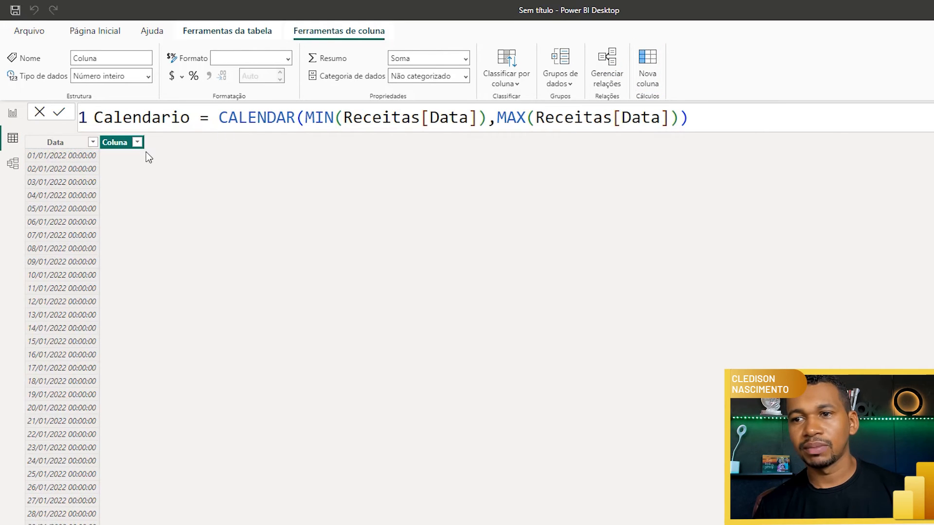
double_click(125, 118)
text(Ano =)
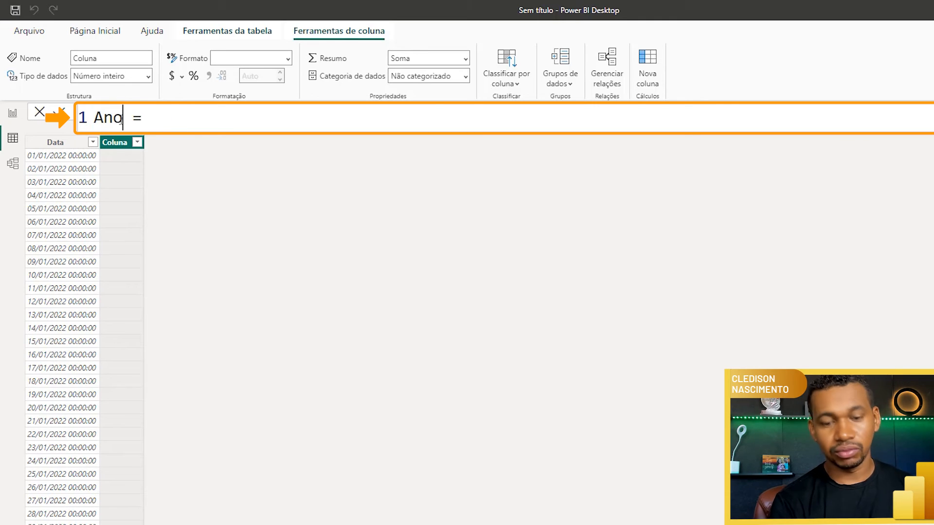
key(End)
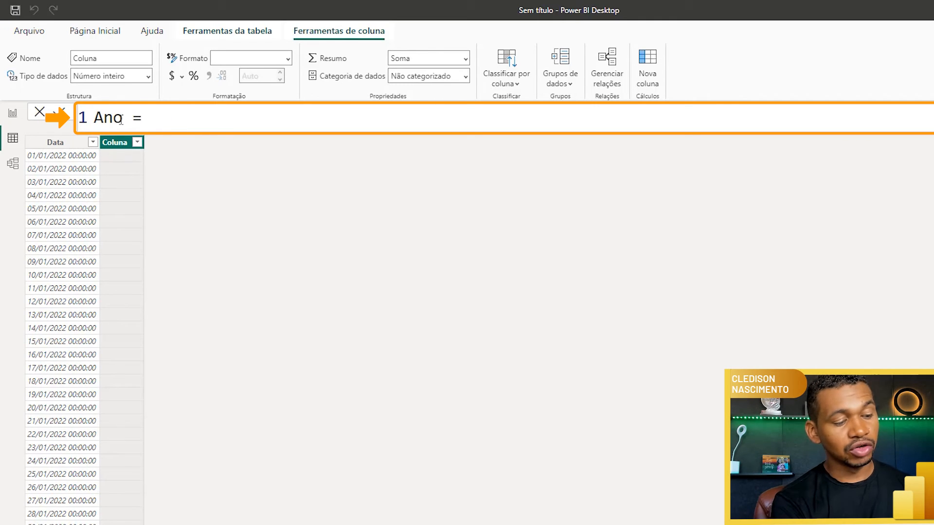
text(y)
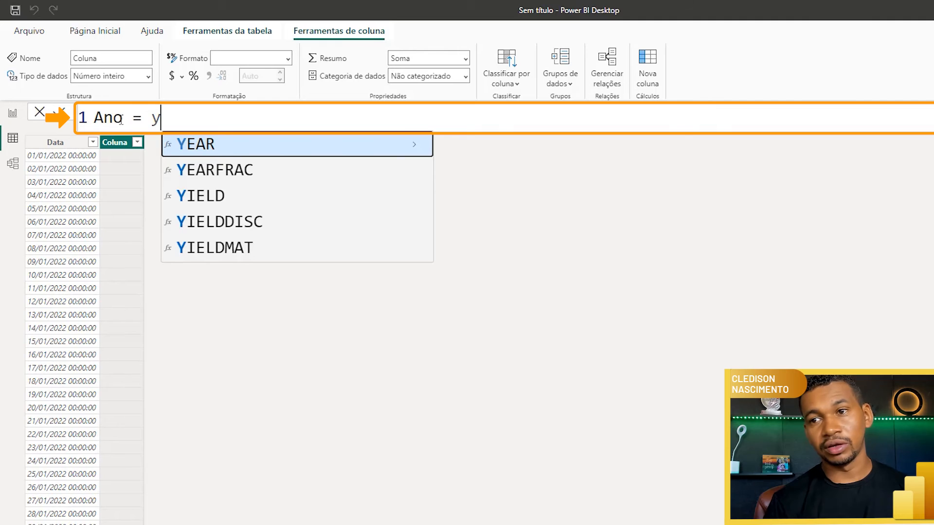
click(203, 151)
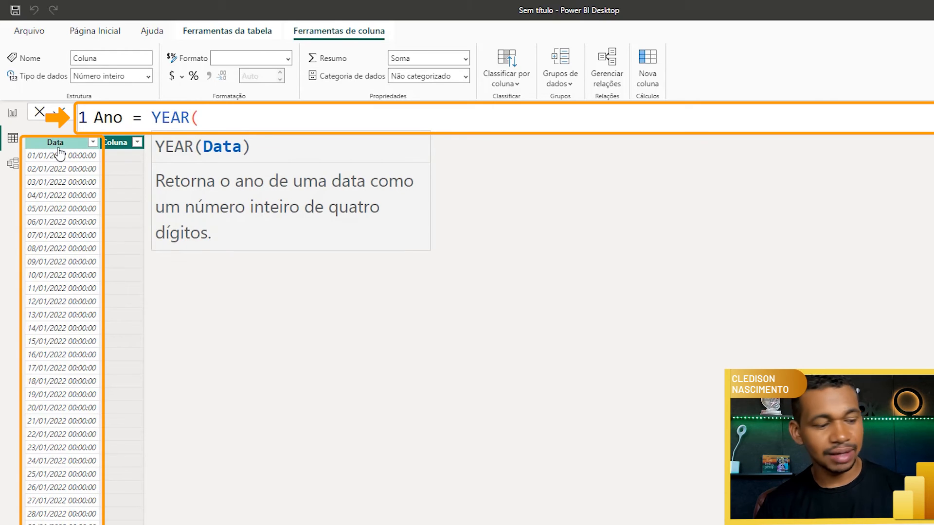
text(data)
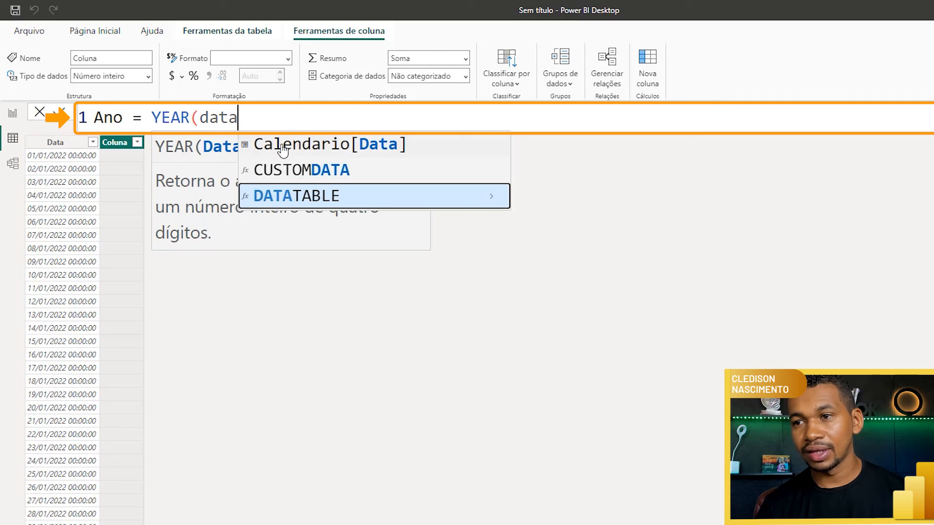
click(302, 146)
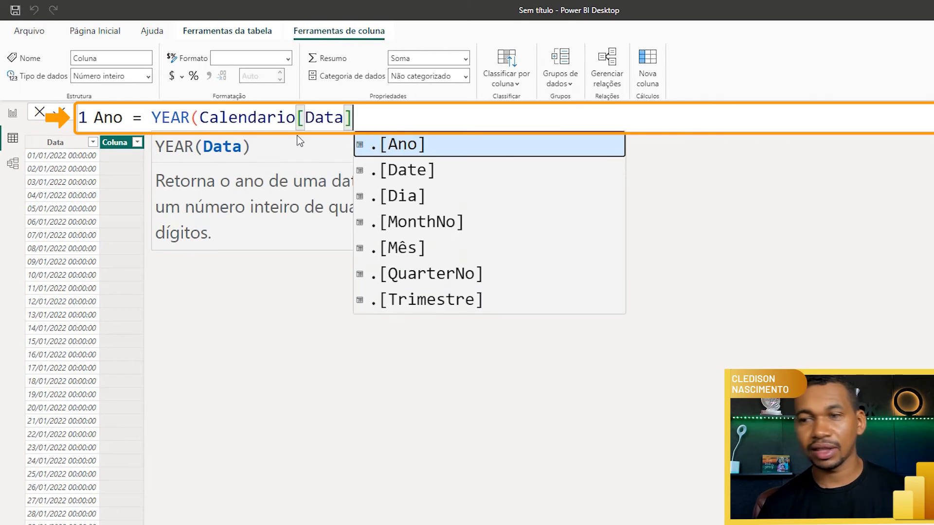
text())
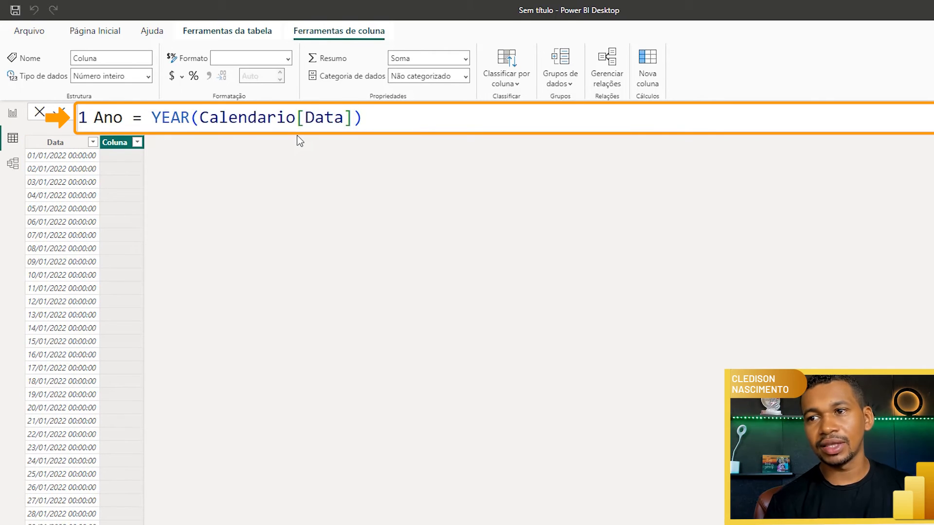
key(Return)
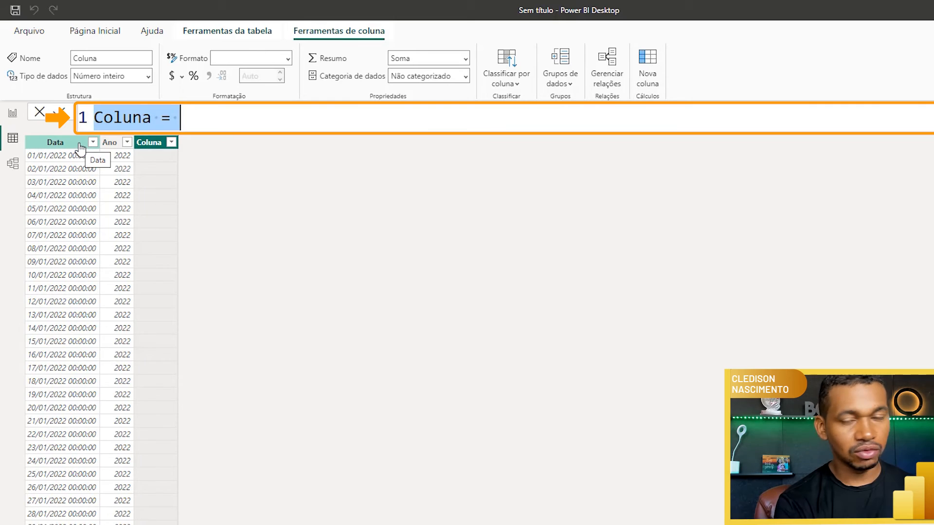
Step: Define the new calculated column of the Calendario table as Mês = MONTH(Calendario[Data])
text(M^s)
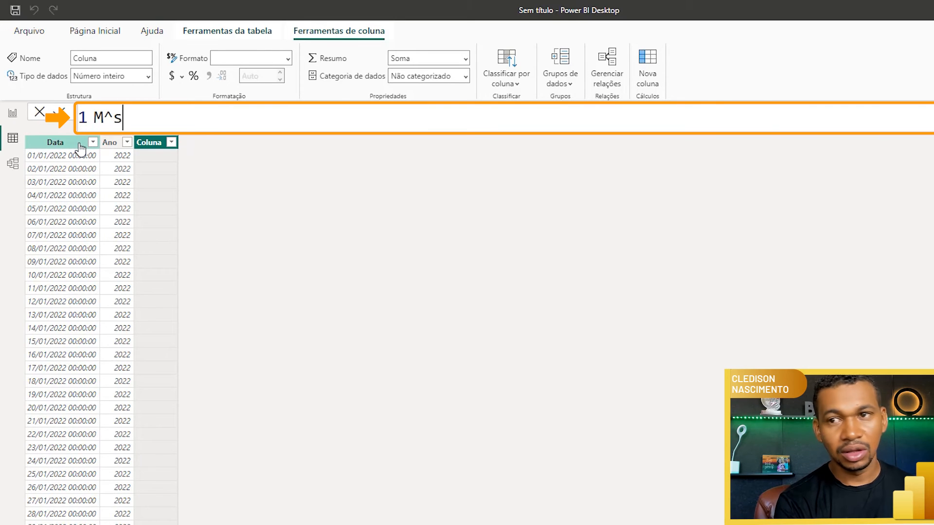
key(BackSpace)
key(BackSpace)
text(ês )
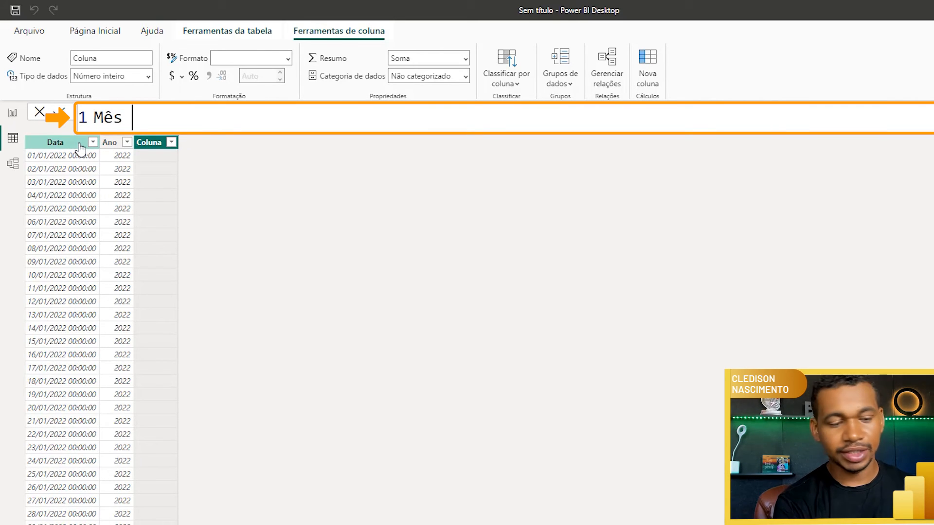
text(= mon)
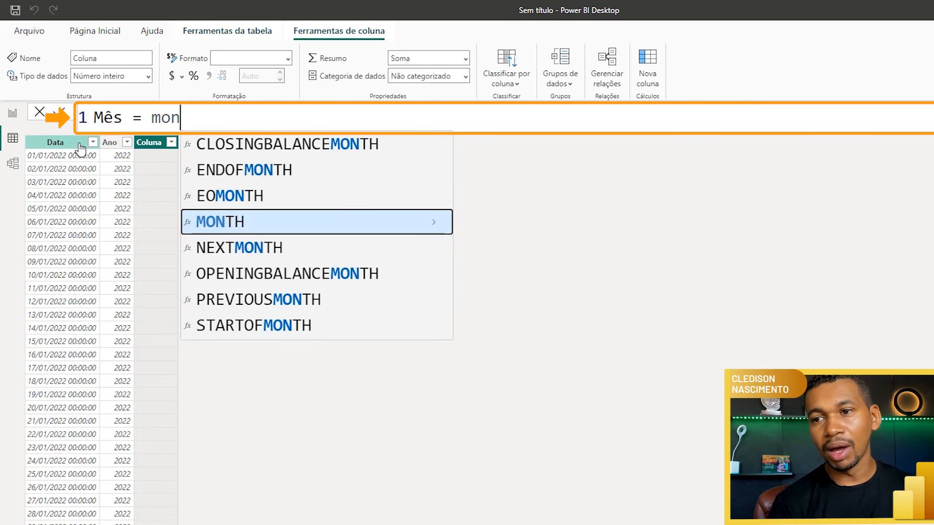
key(Tab)
text(data)
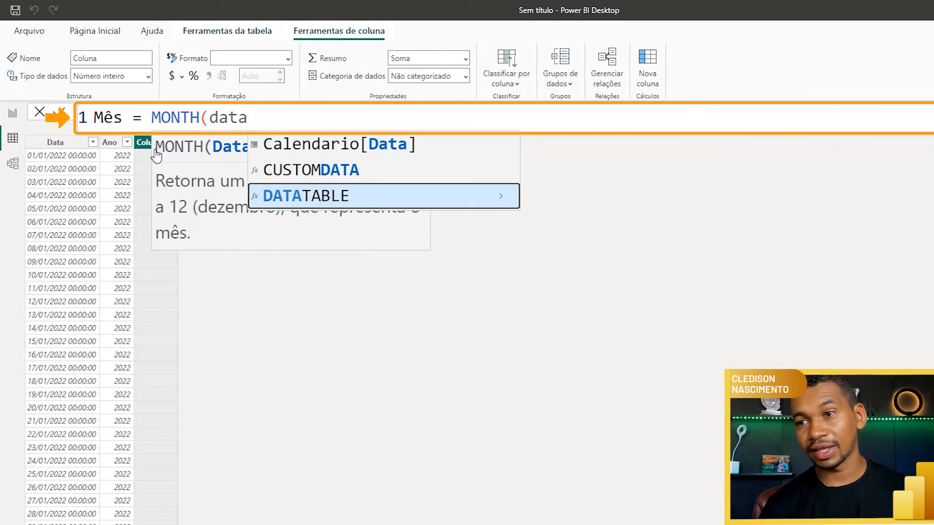
click(334, 148)
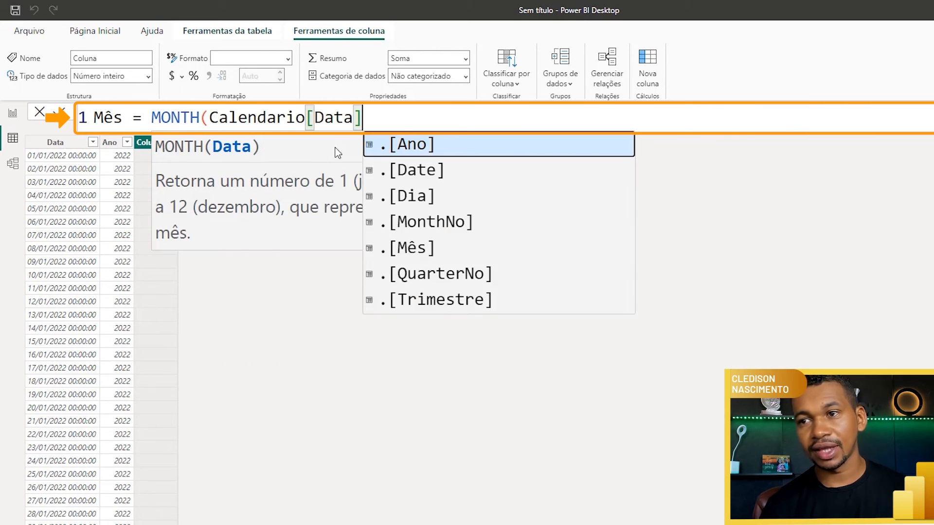
text())
key(Return)
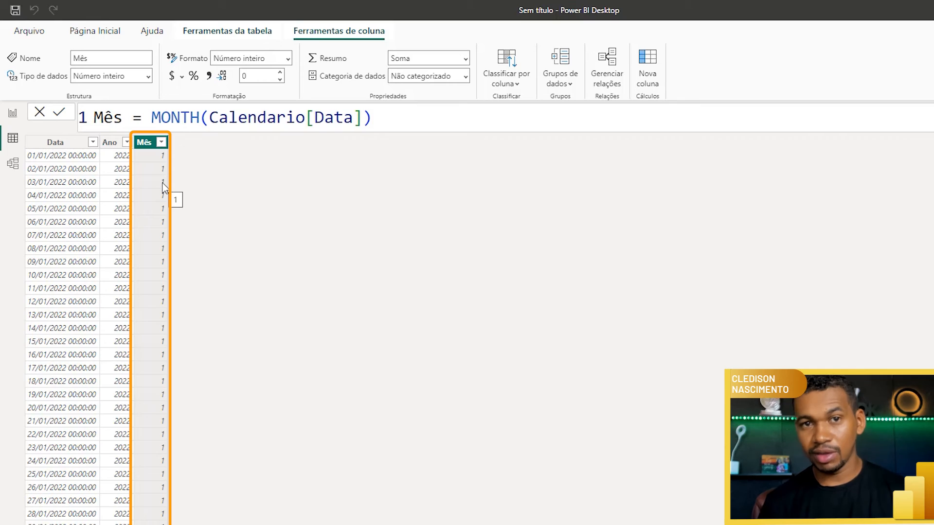
Step: Add a calculated column to the Calendario table with the expression Nome do mês = FORMAT(Calendario[Data],"mmm")
click(652, 58)
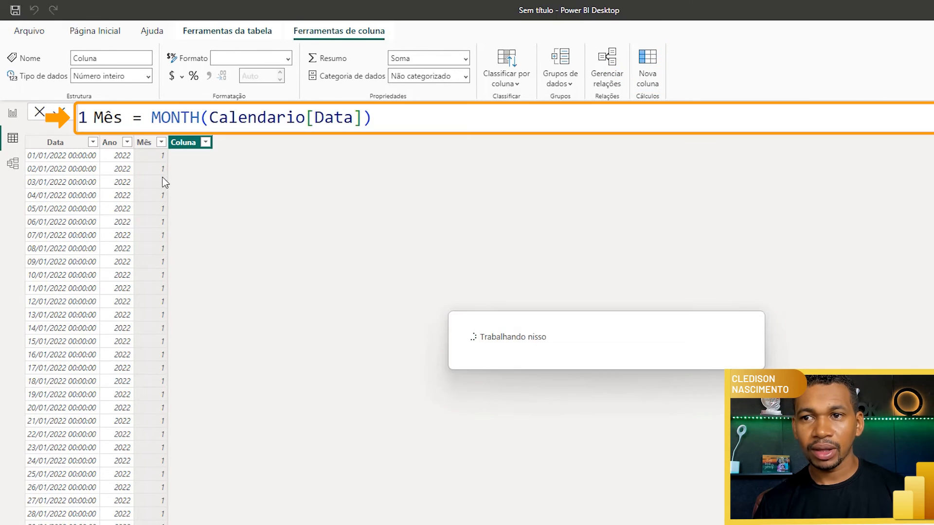
text(Nome )
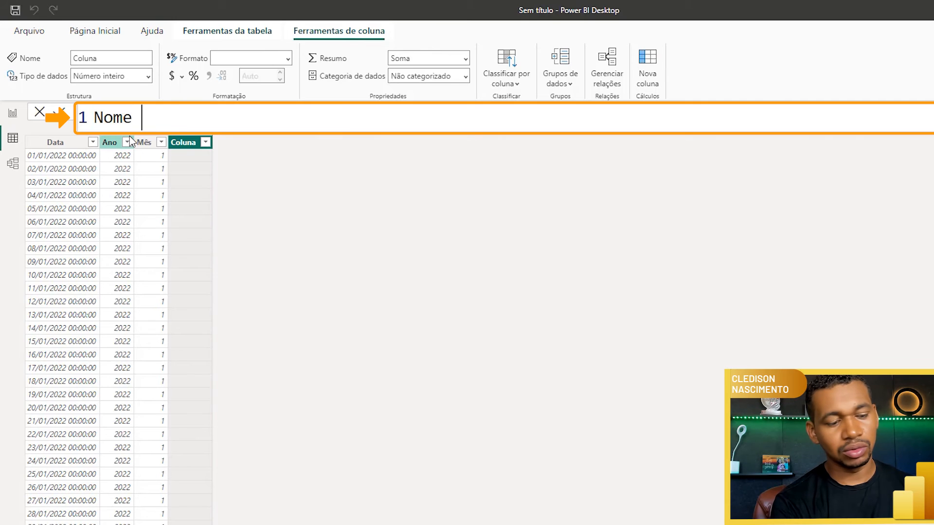
text(do mês =)
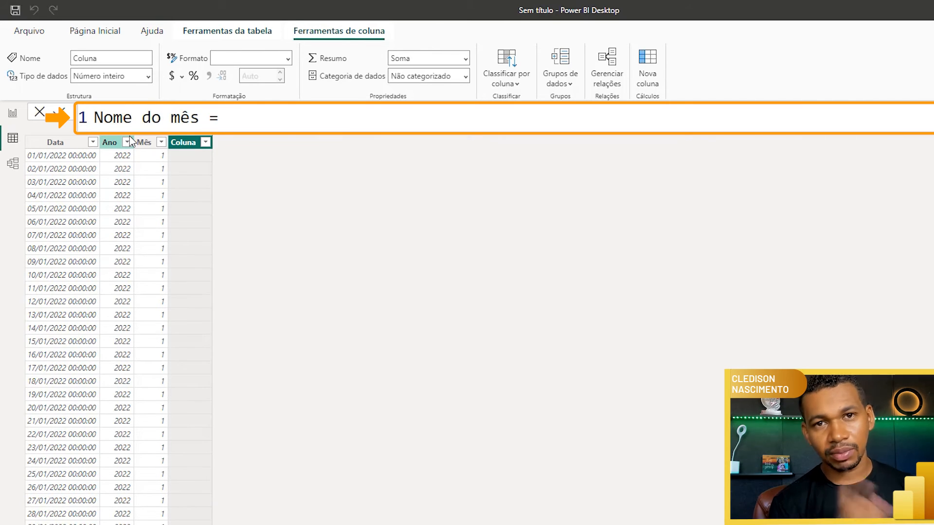
text( form)
key(Tab)
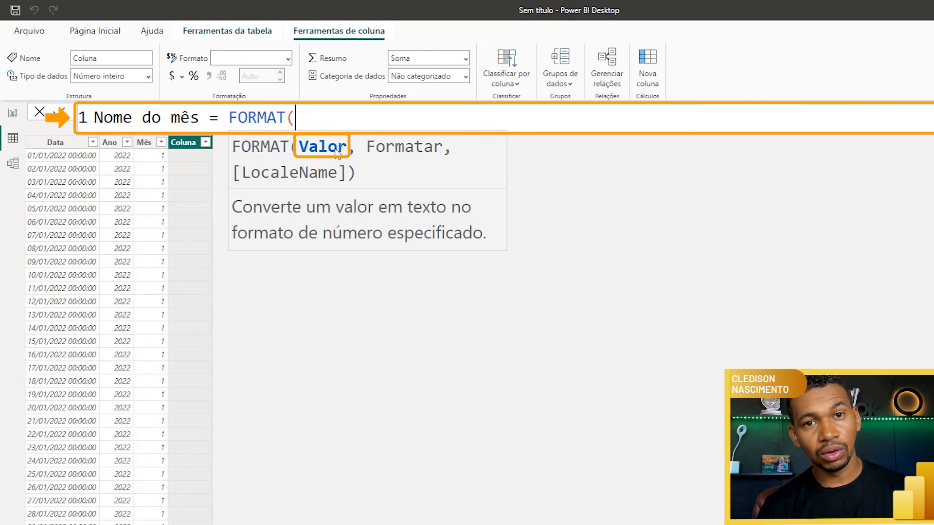
text(data)
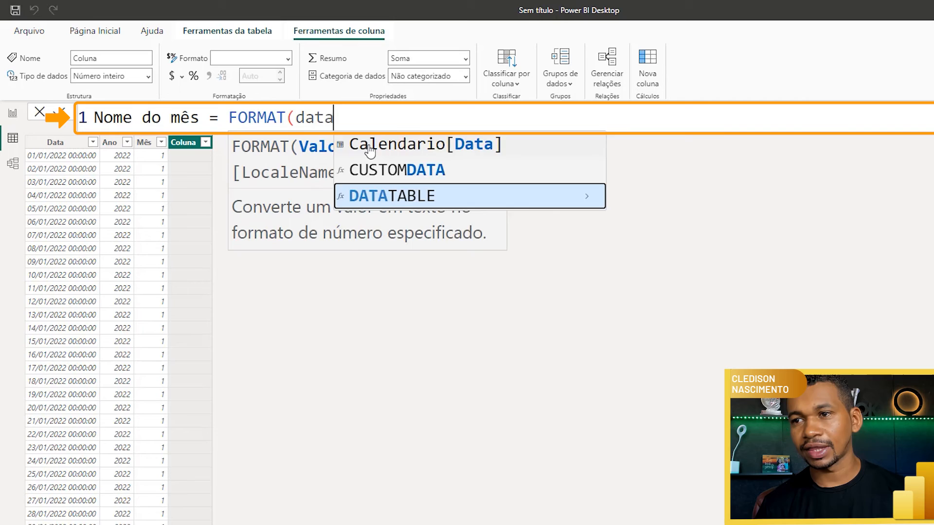
click(370, 146)
text(,)
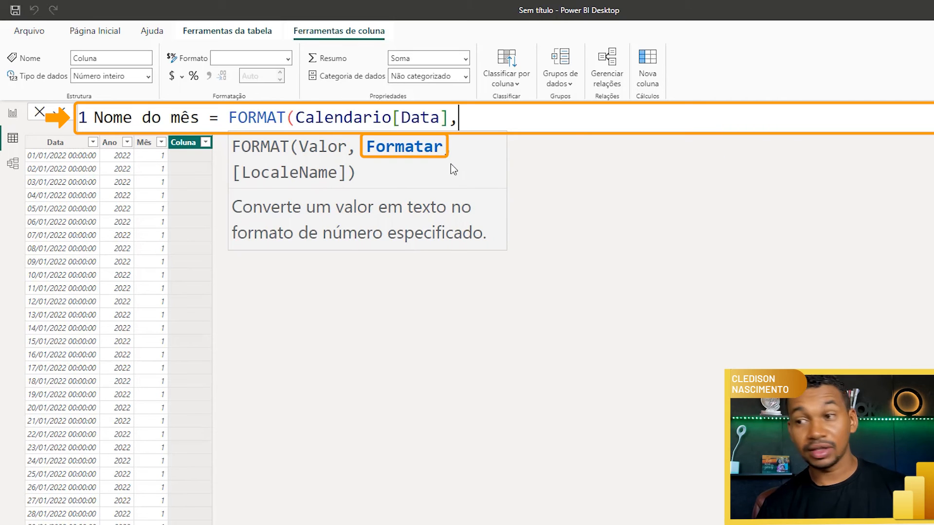
text("mmm)
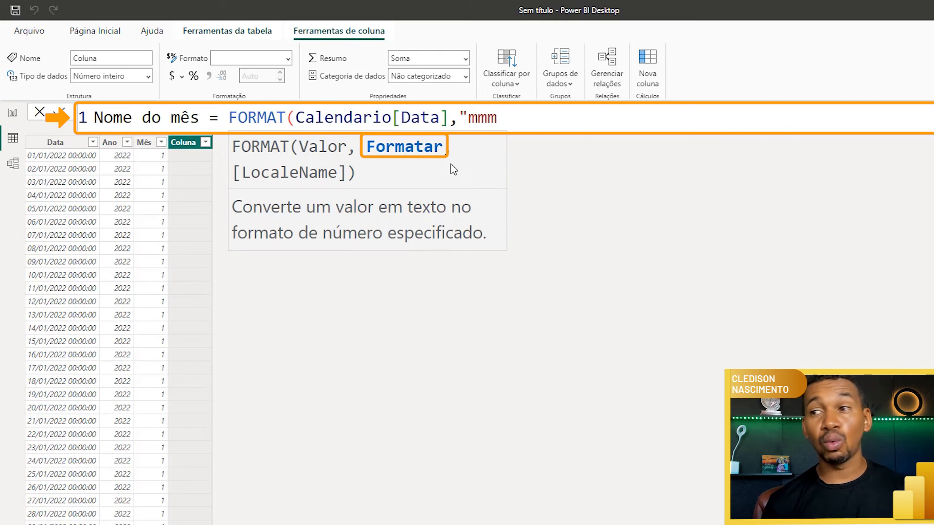
text(")
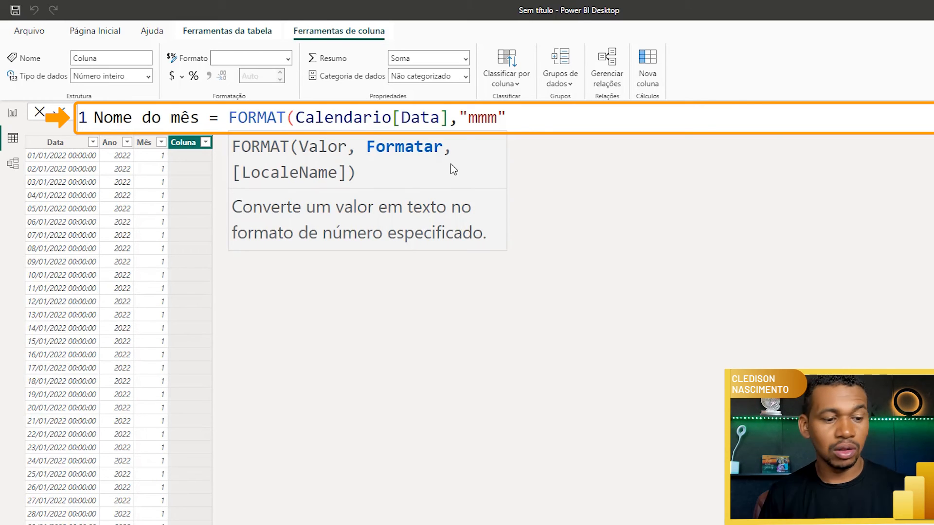
key(Return)
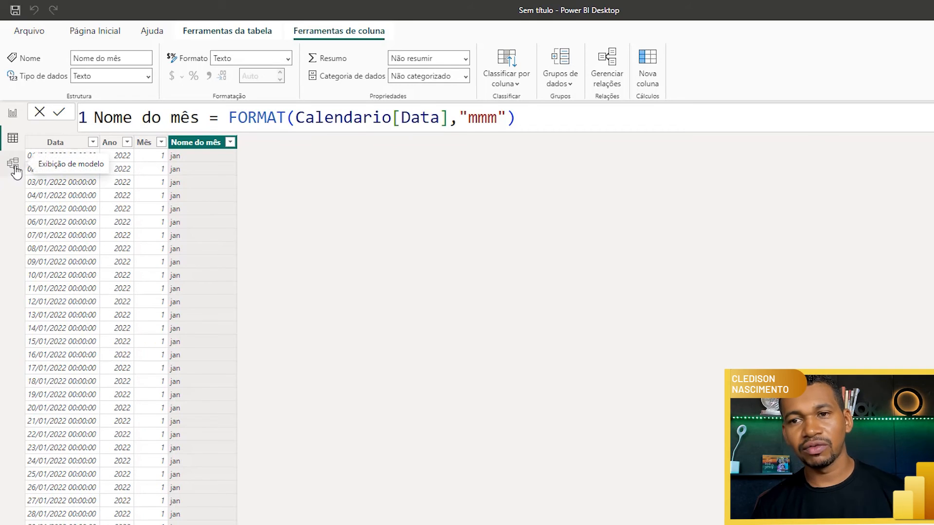
Step: In the model diagram, move the Calendario table farther below Receitas and relate its Data column to Data in Despesas
click(13, 167)
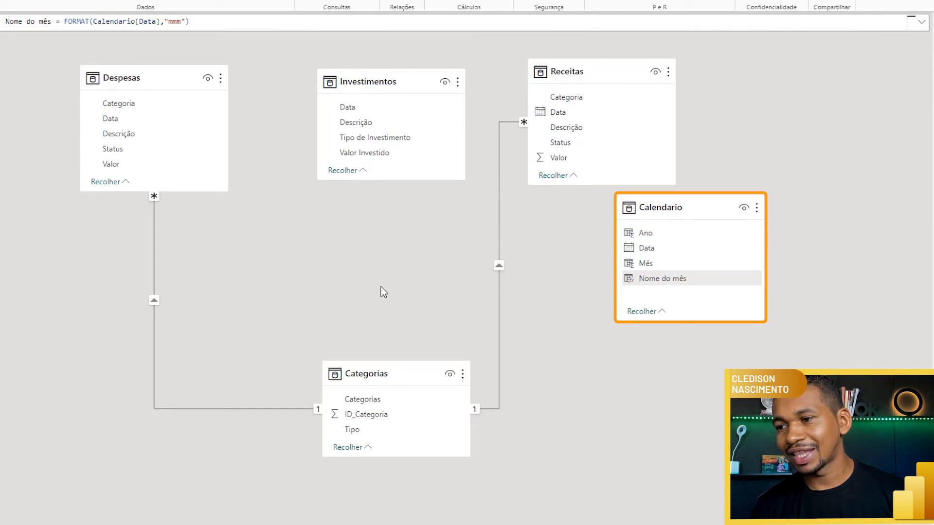
drag(645, 230, 664, 275)
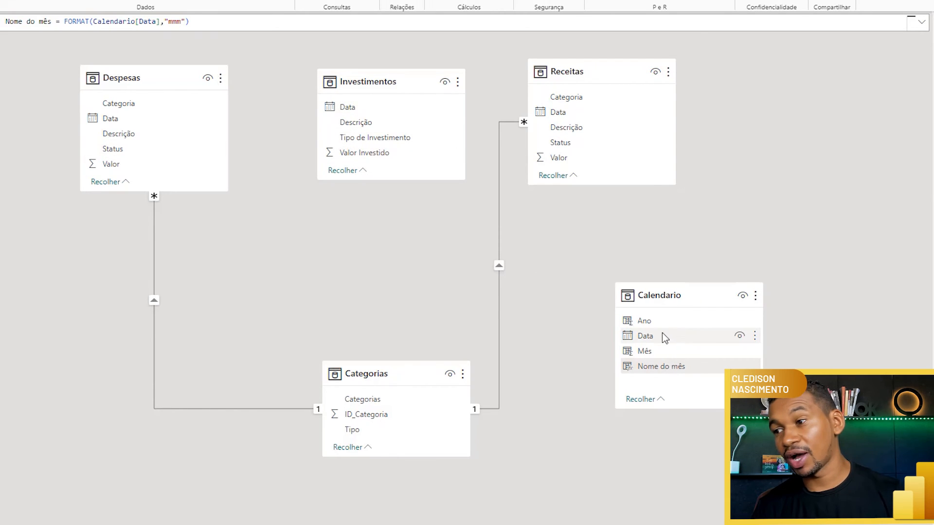
drag(641, 337, 358, 123)
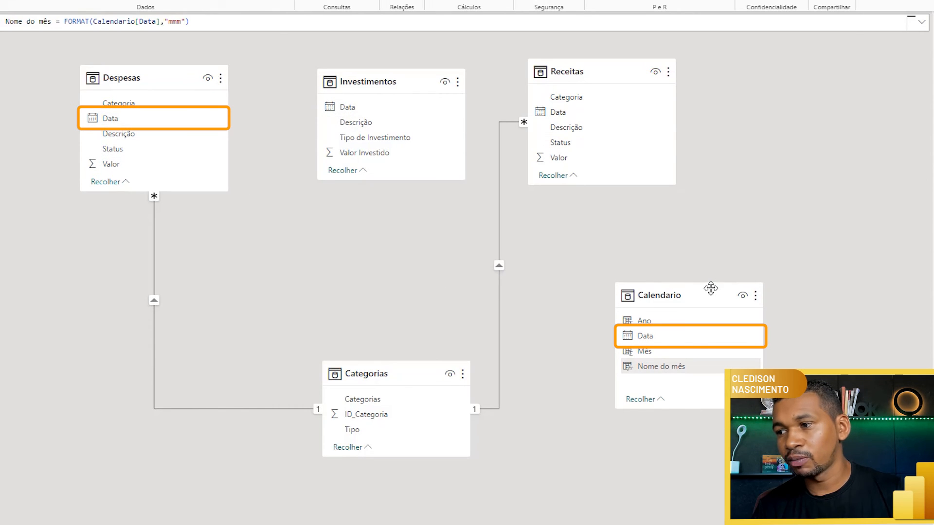
drag(653, 362, 146, 123)
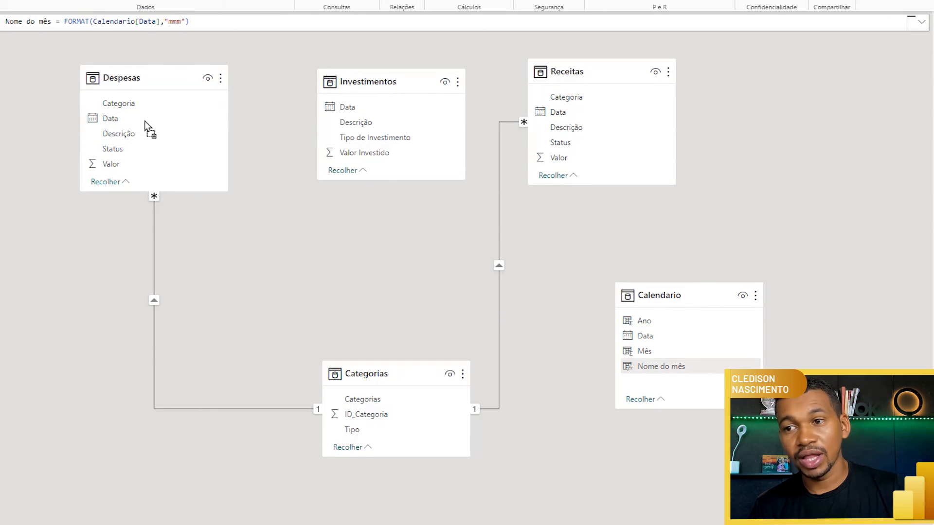
click(649, 297)
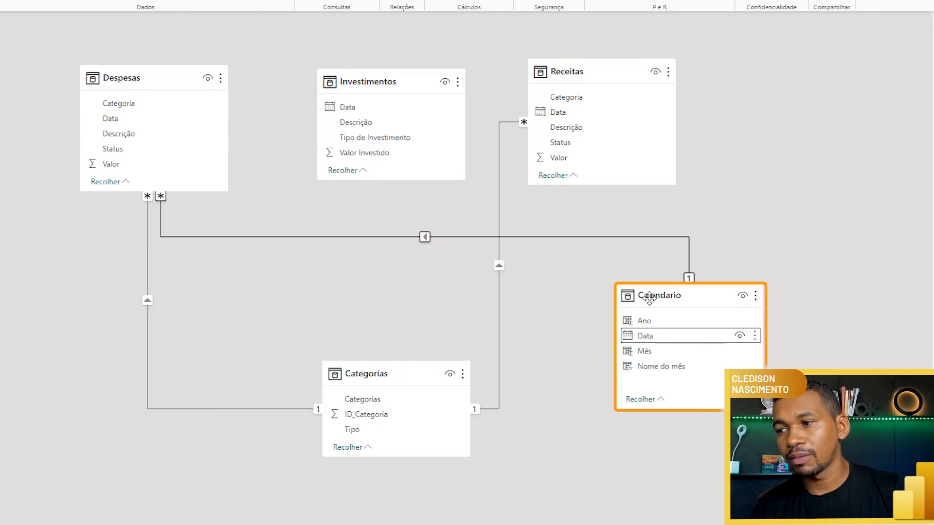
click(128, 109)
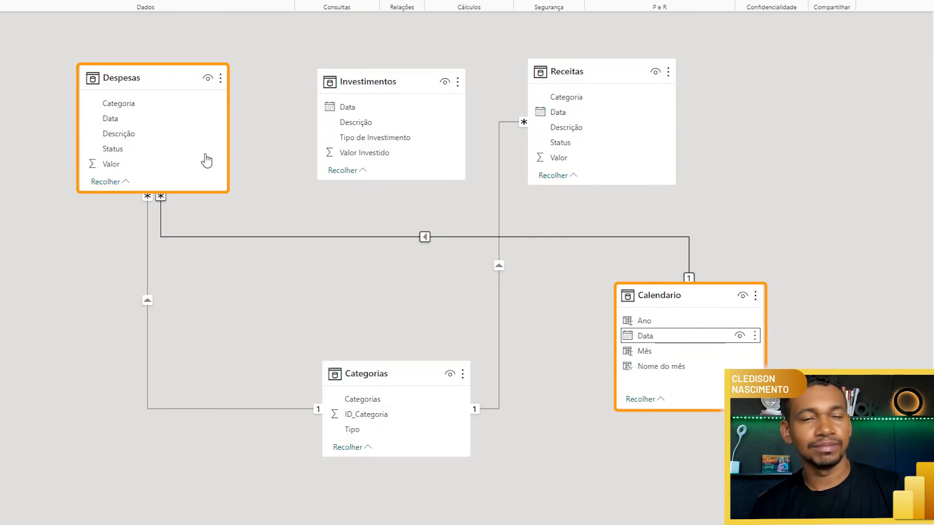
key(Escape)
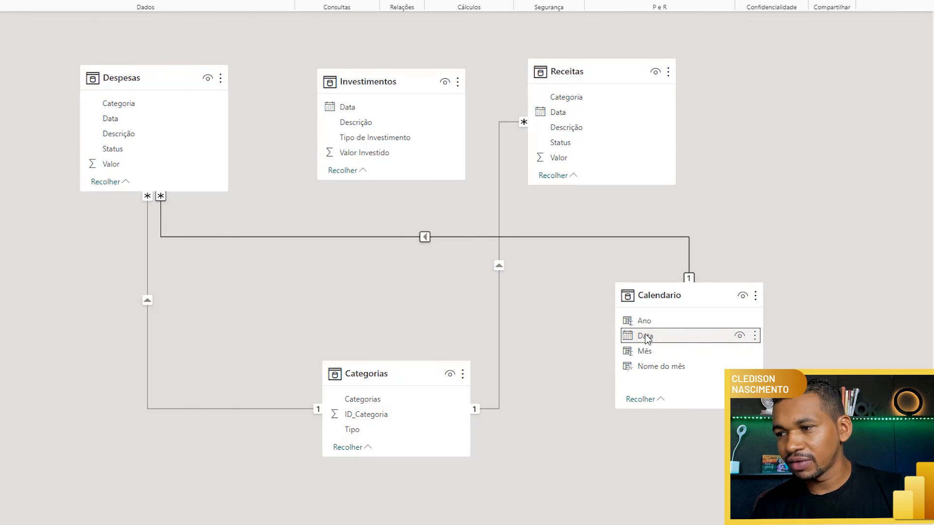
Step: Relate the Data column of Calendario to the Data columns of Receitas and Investimentos
drag(647, 341, 585, 117)
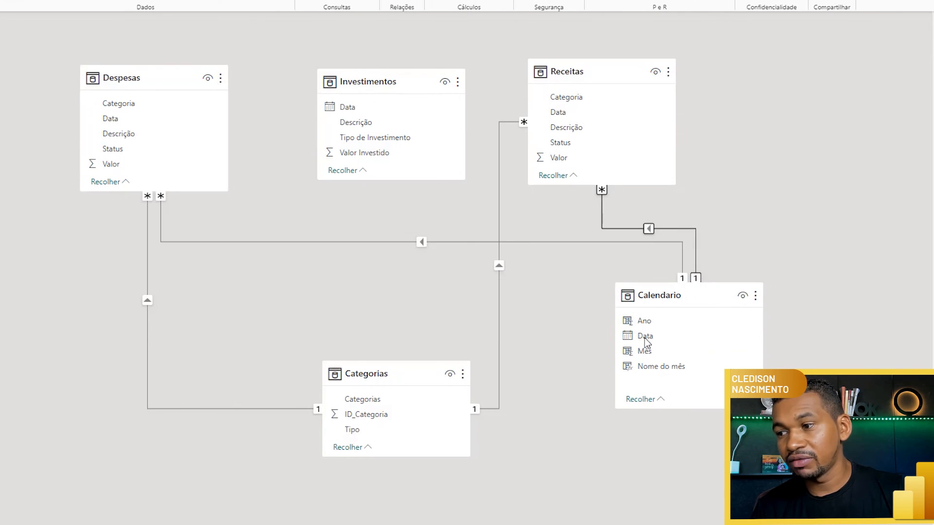
drag(643, 337, 375, 106)
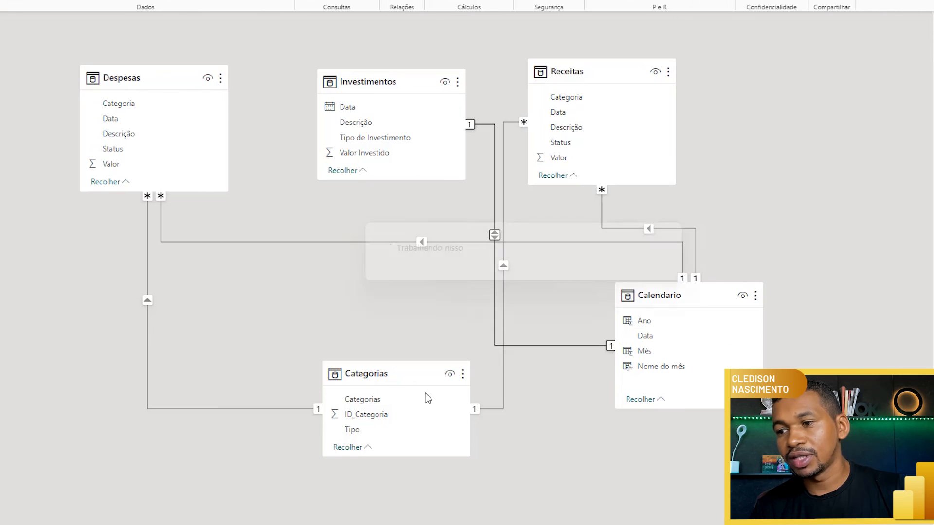
Step: Reposition the Categorias and Calendario tables to tidy the model diagram and switch to the report view
drag(405, 373, 303, 371)
drag(657, 298, 616, 355)
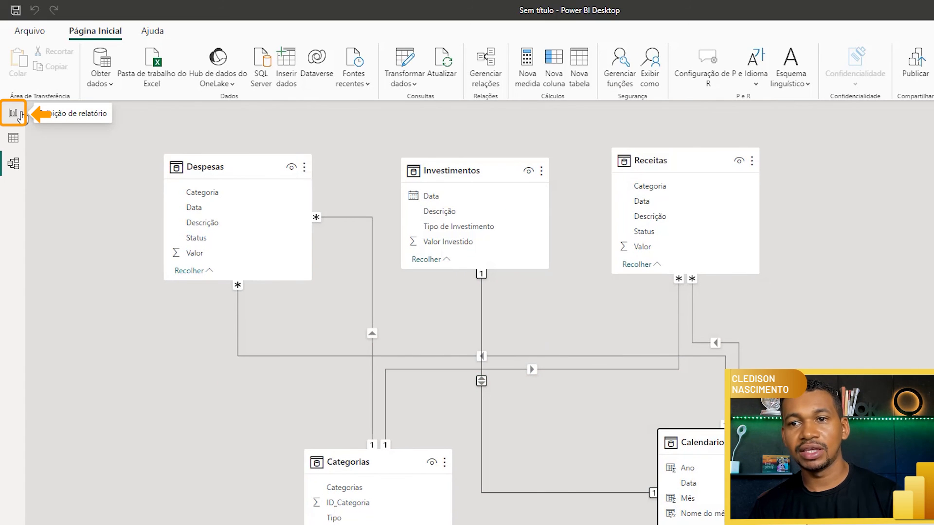
click(20, 115)
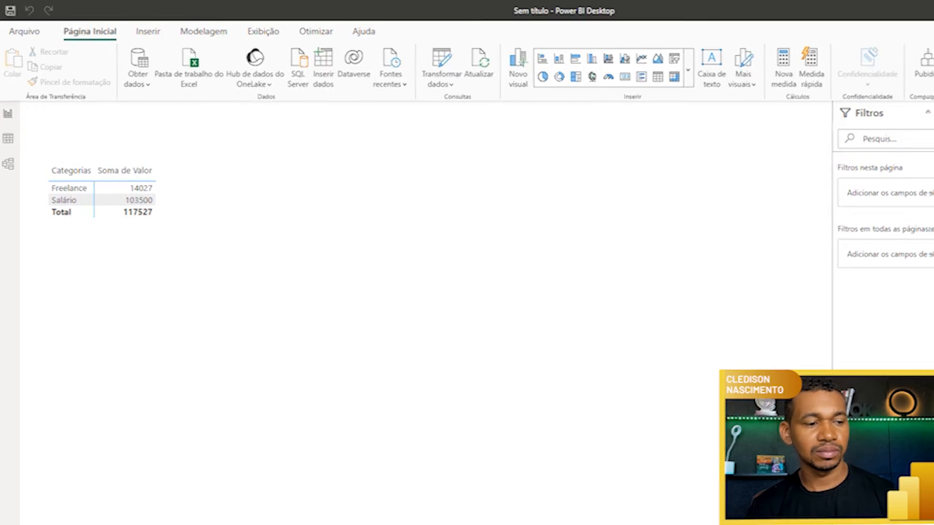